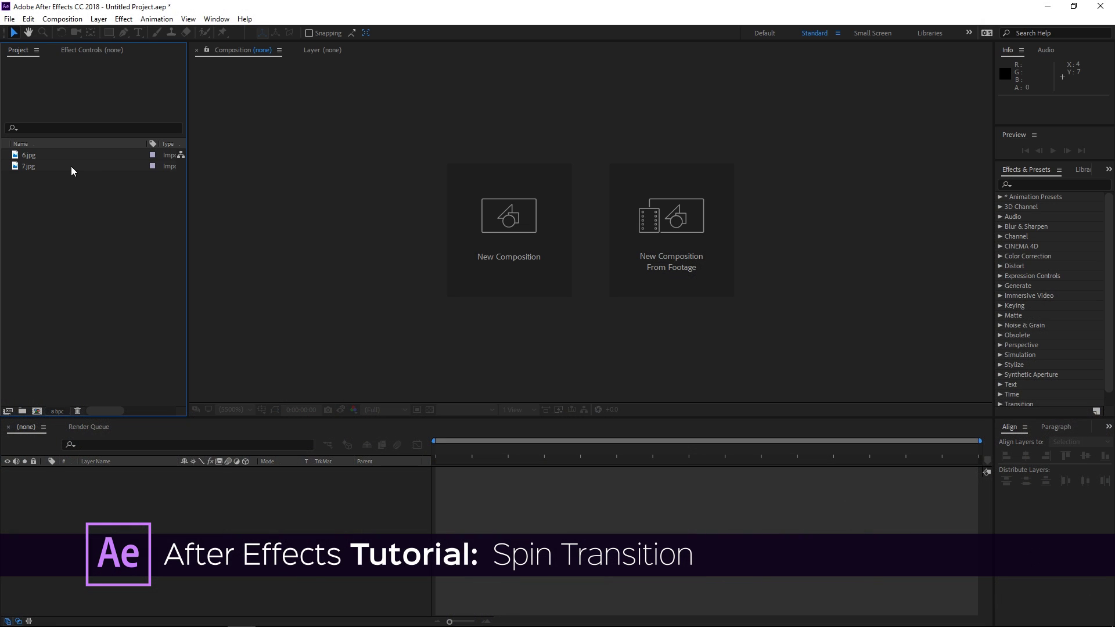
Create a new composition named Main with the HDTV 1080 29.97 preset and a duration of 0;00;05;00.
click(66, 154)
click(53, 167)
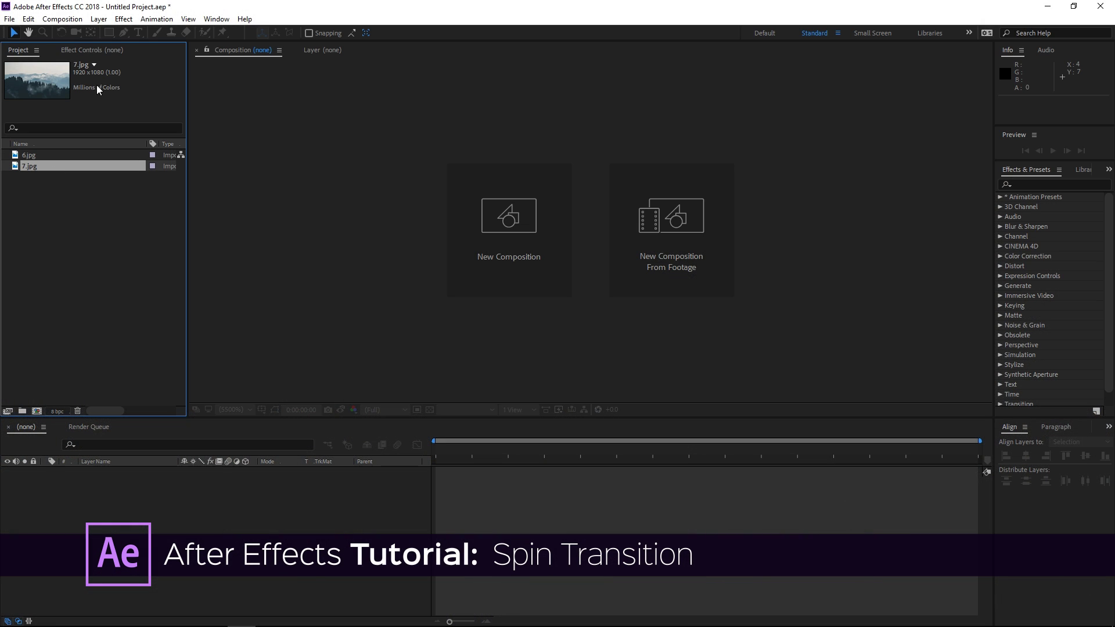
click(463, 198)
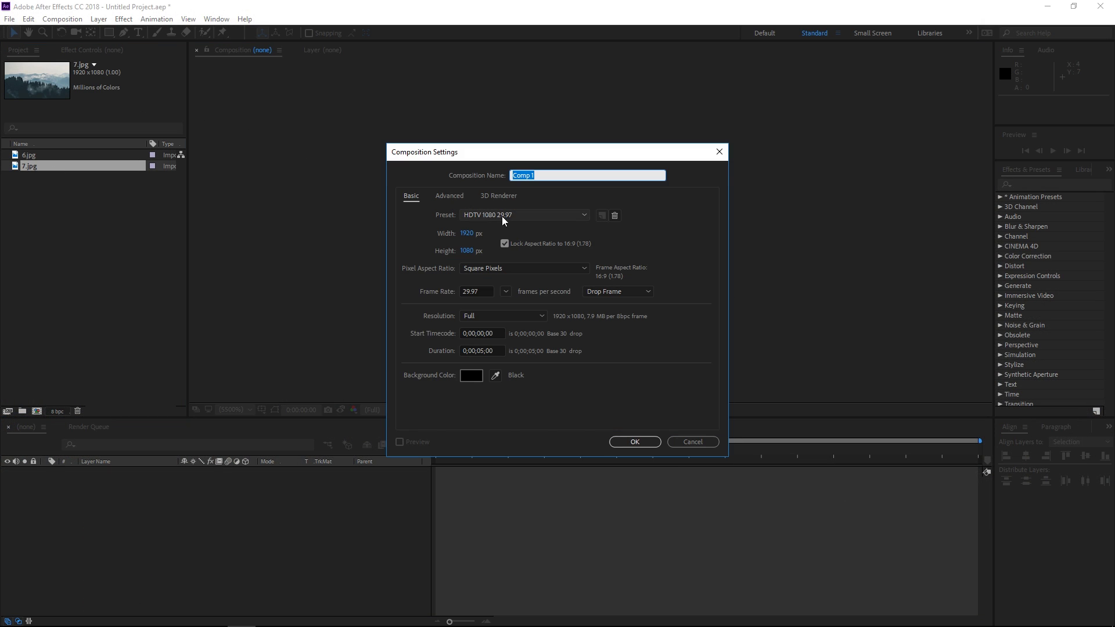
text(Main)
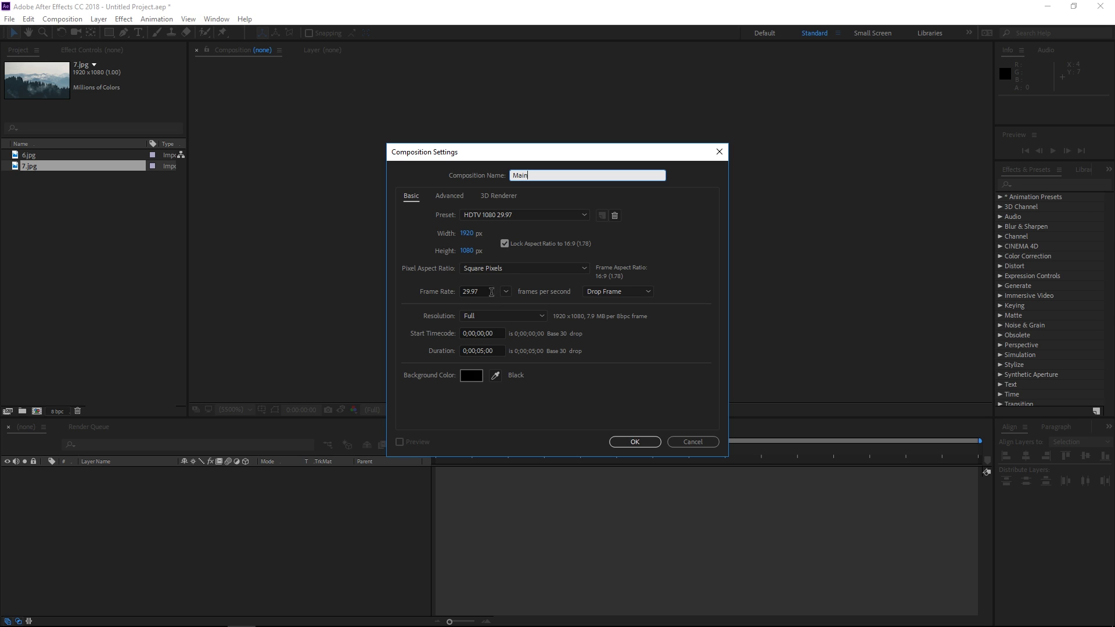
click(642, 442)
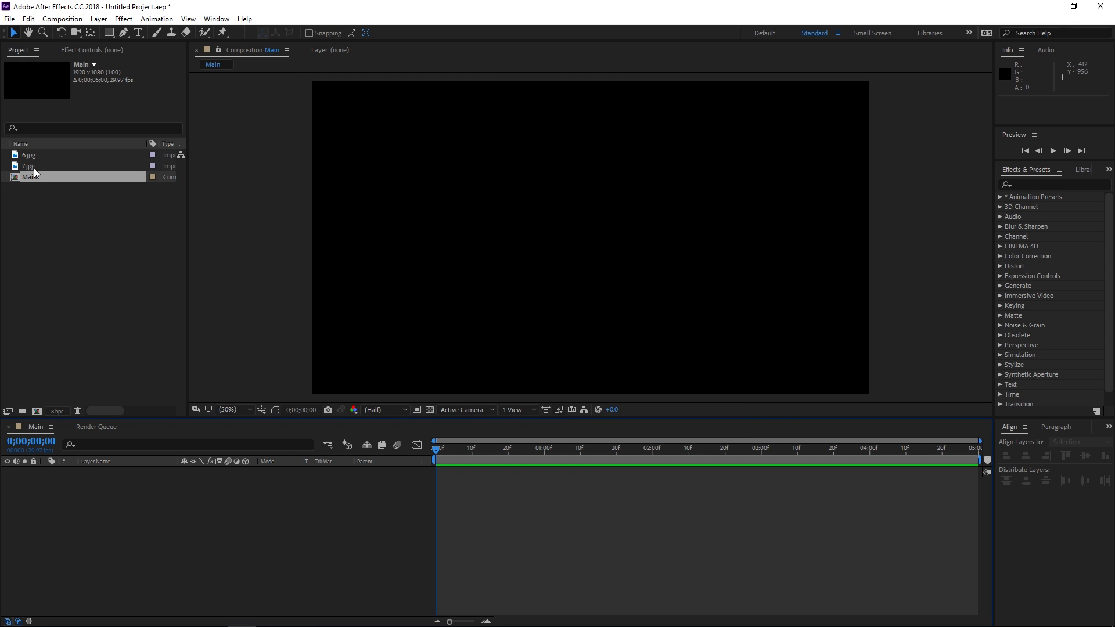
Add 7.jpg to the Main timeline, move the current time to 0;00;02;00, and place 6.jpg above it.
drag(43, 165, 194, 534)
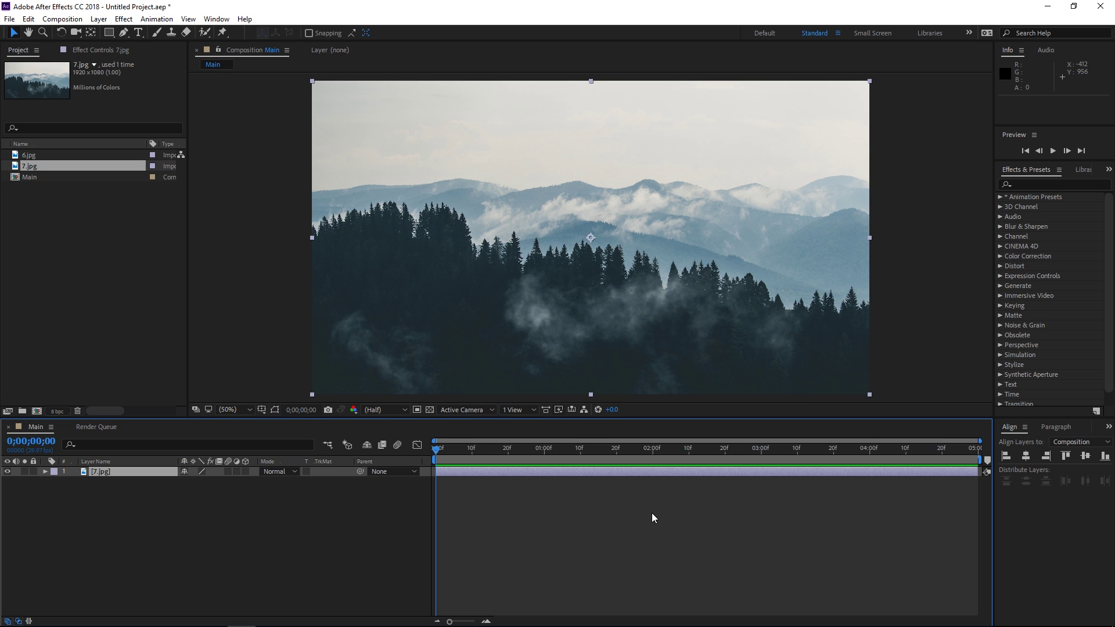
click(654, 452)
drag(51, 154, 127, 469)
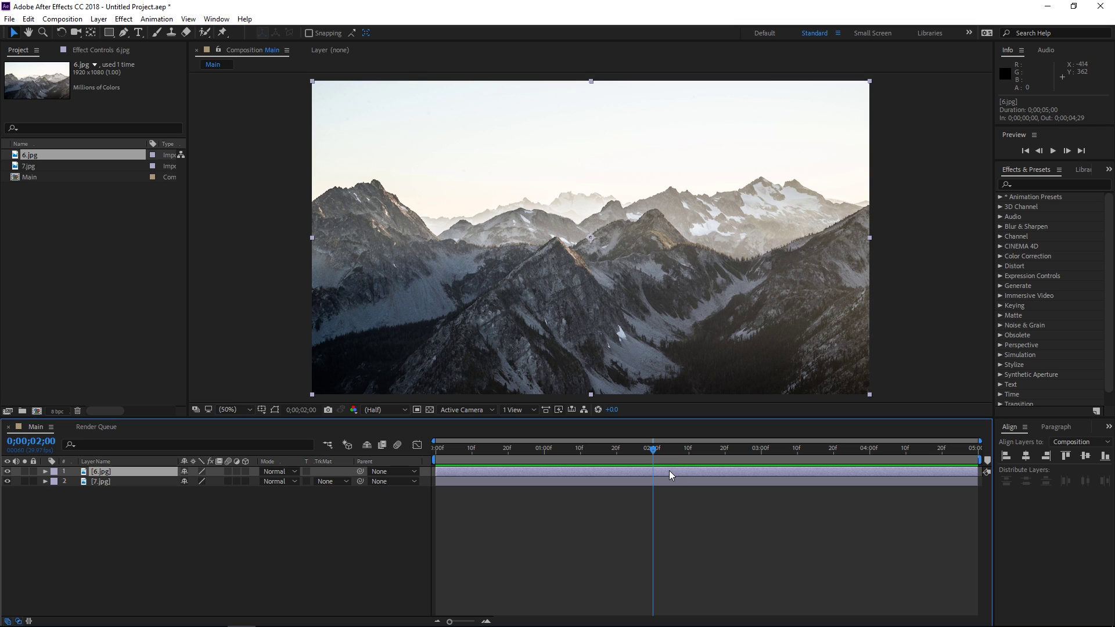
Trim the 6.jpg layer to start at 0;00;02;00, then split 7.jpg there and delete its second part.
key(alt+bracketleft)
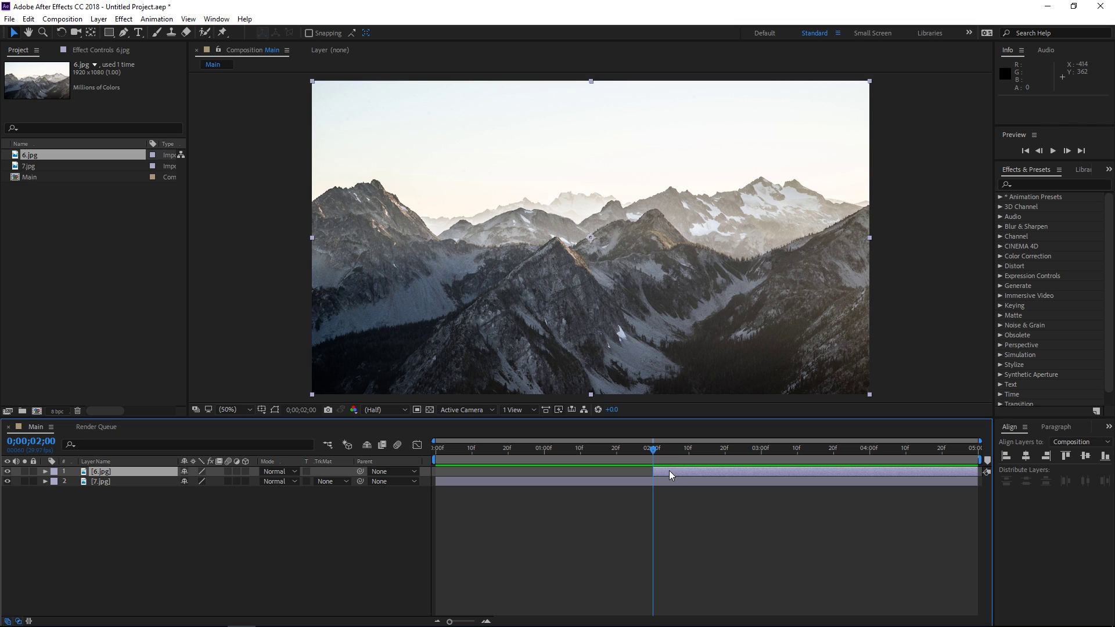
click(660, 483)
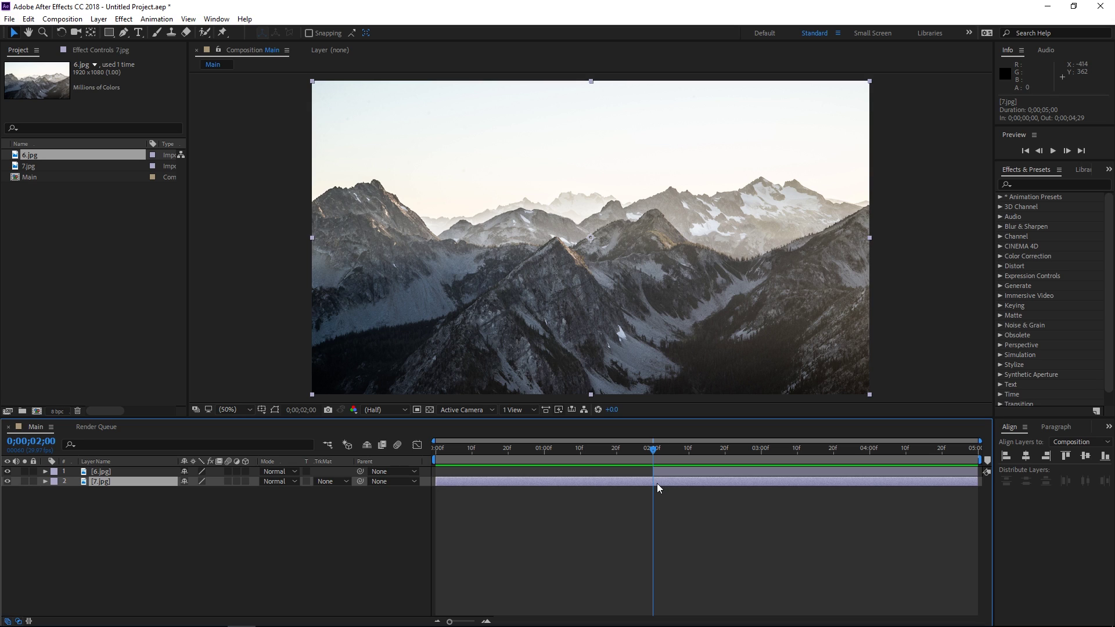
key(ctrl+shift+d)
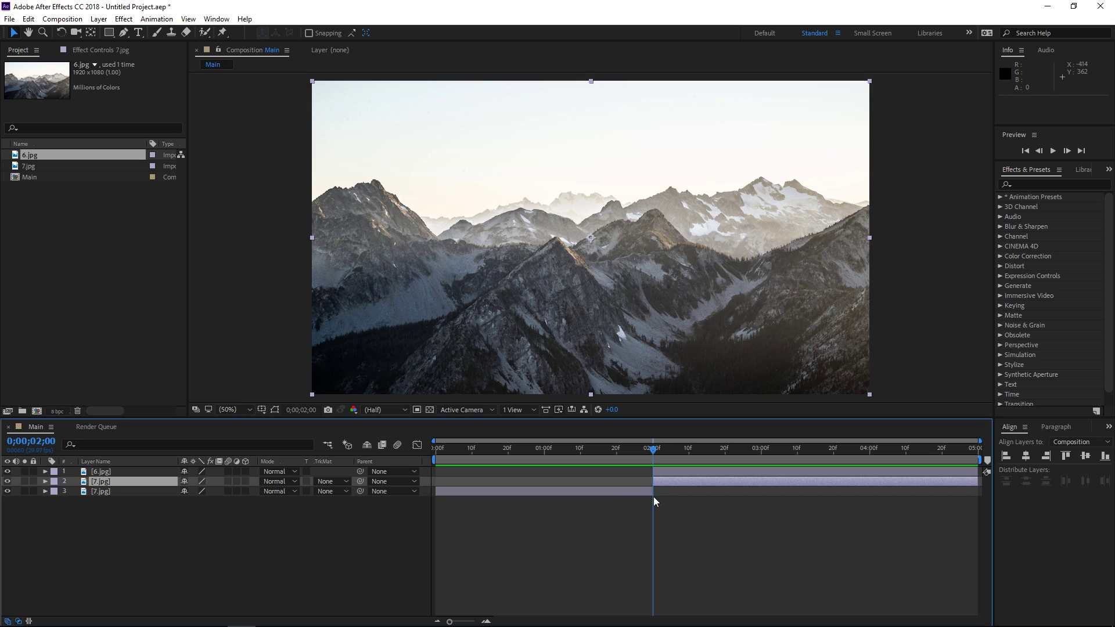
click(667, 500)
click(656, 483)
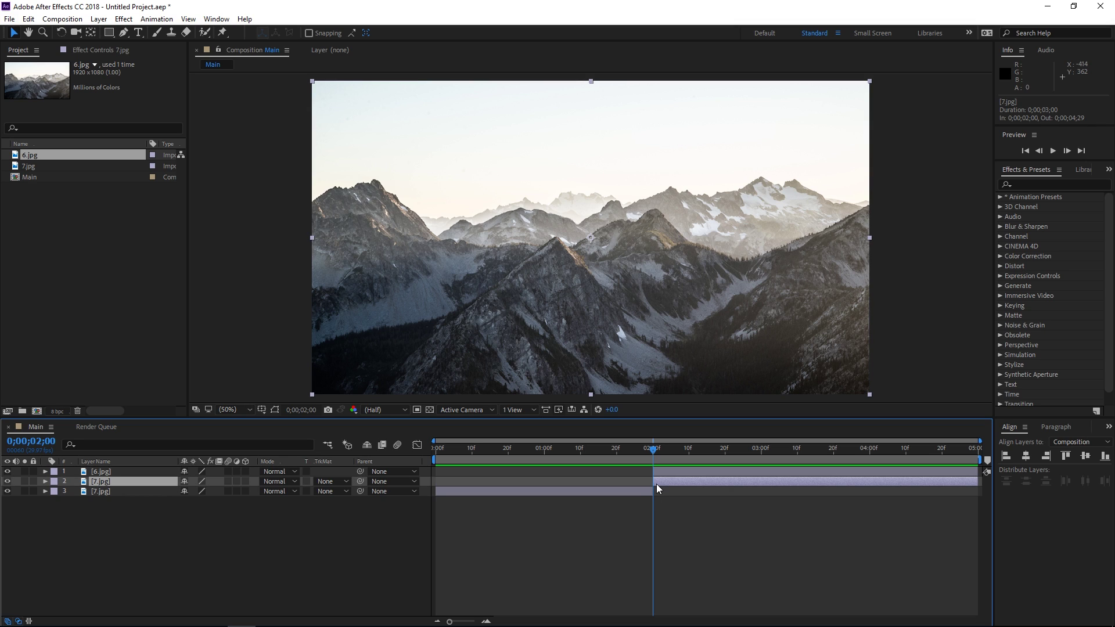
key(Delete)
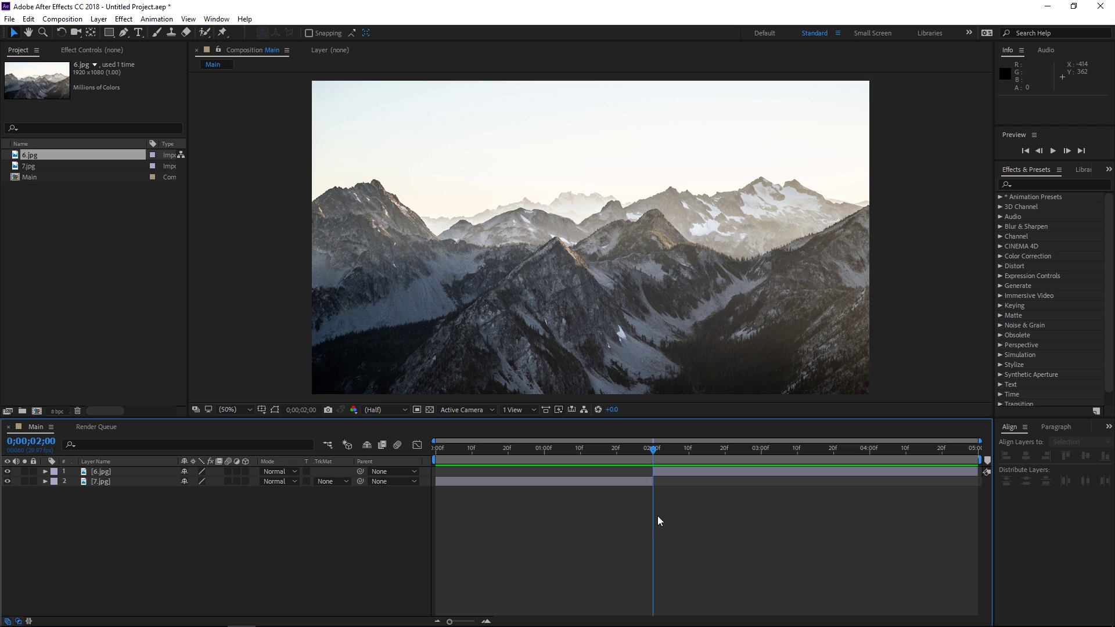
Preview the cut between the two images, starting from 0;00;01;16.
click(608, 453)
click(602, 453)
key(space)
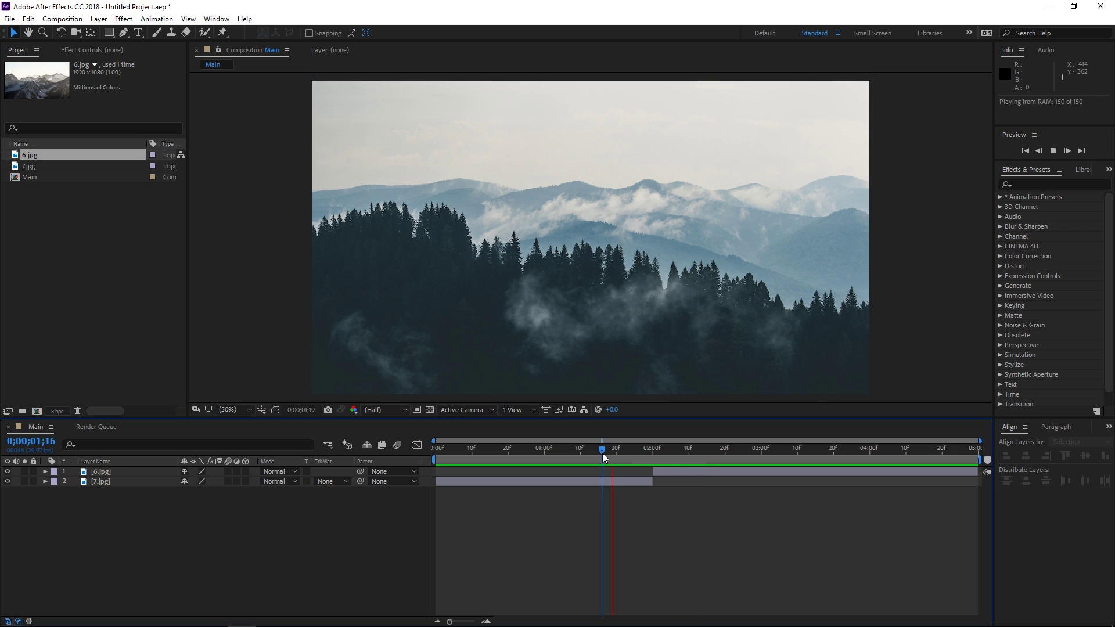
key(space)
Add an adjustment layer above the images and rename it Rotation 1.
right_click(286, 544)
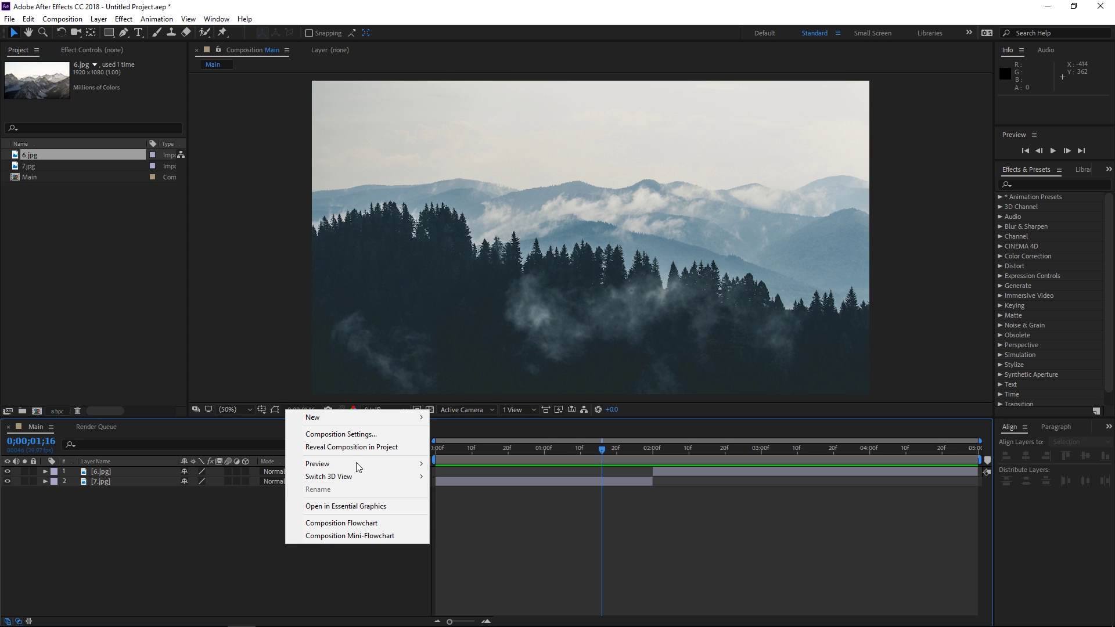
mouse_move(404, 419)
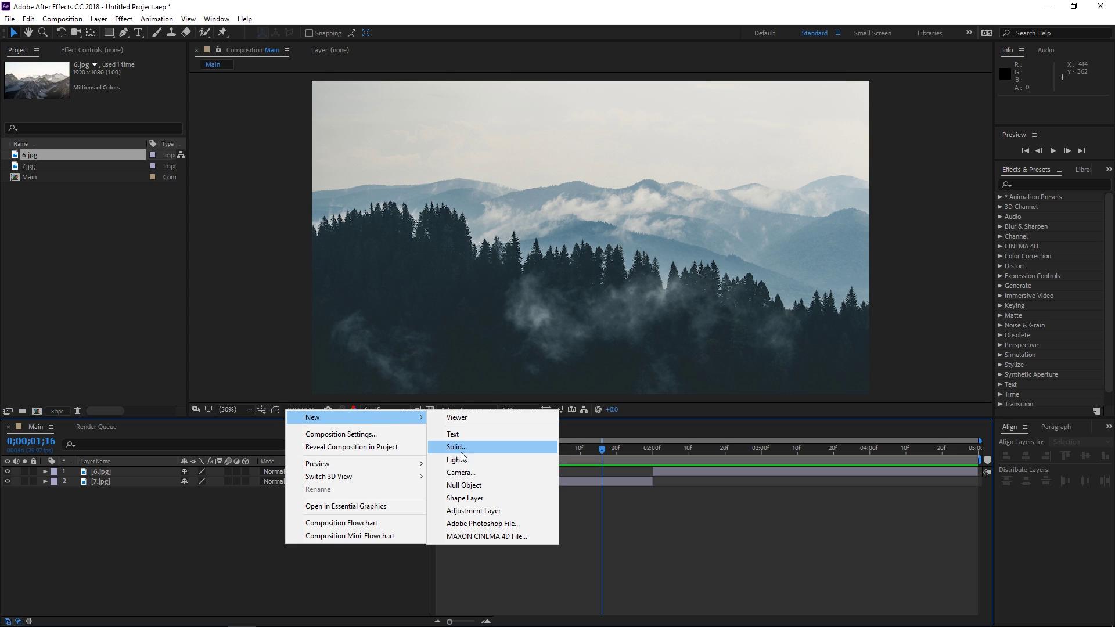
click(465, 509)
right_click(145, 472)
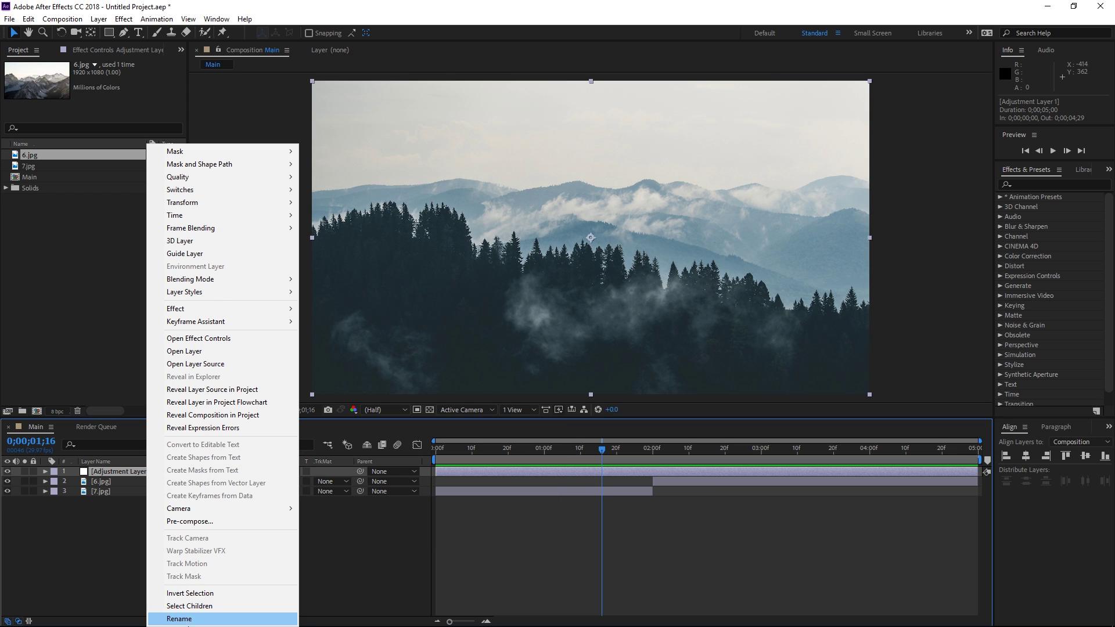
click(169, 619)
text(Rotation 1)
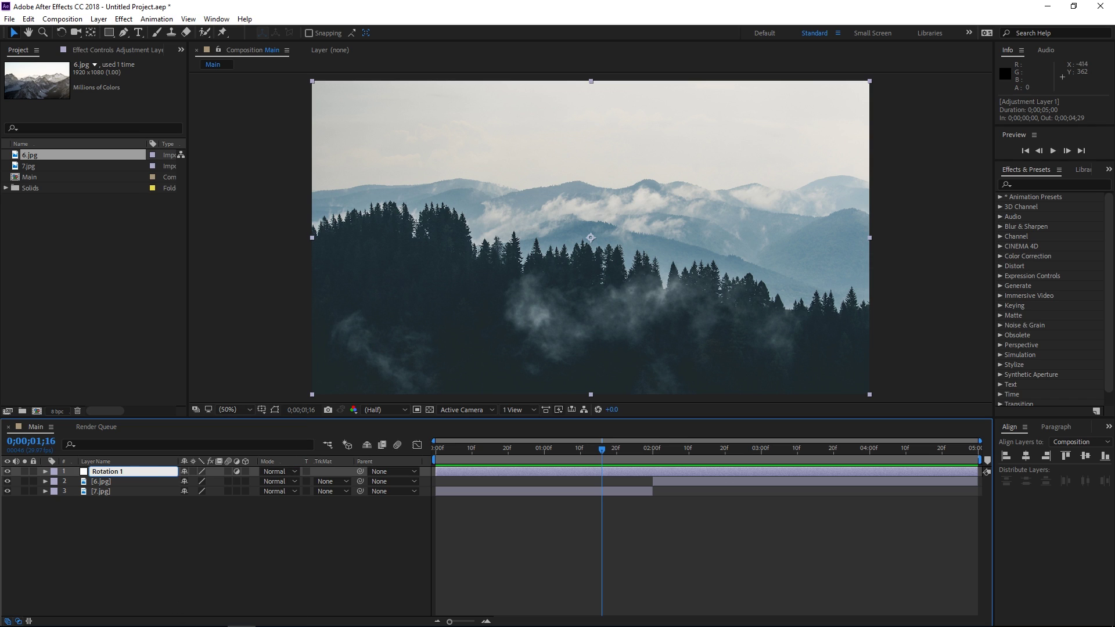
click(233, 547)
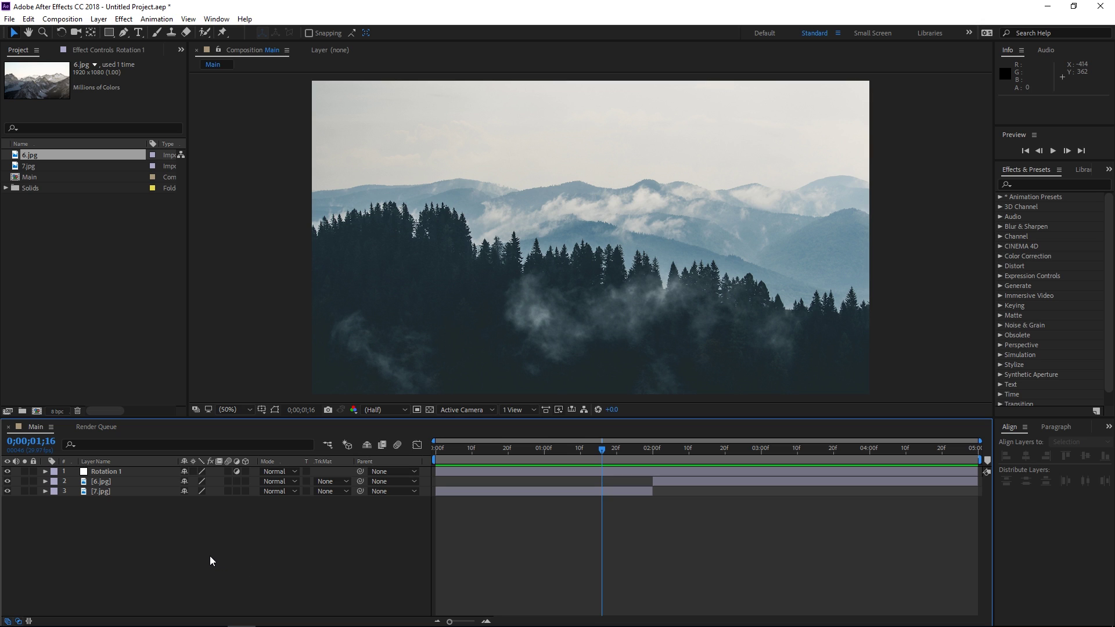
Add a second adjustment layer on top and rename it Zoom Exposure.
right_click(188, 542)
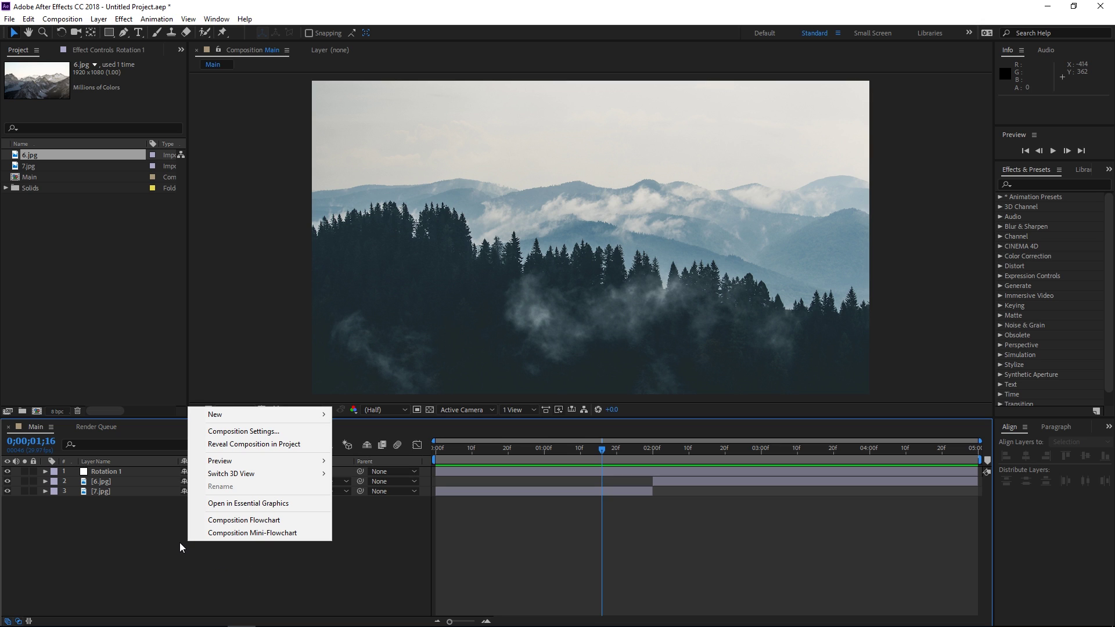
mouse_move(301, 415)
click(360, 492)
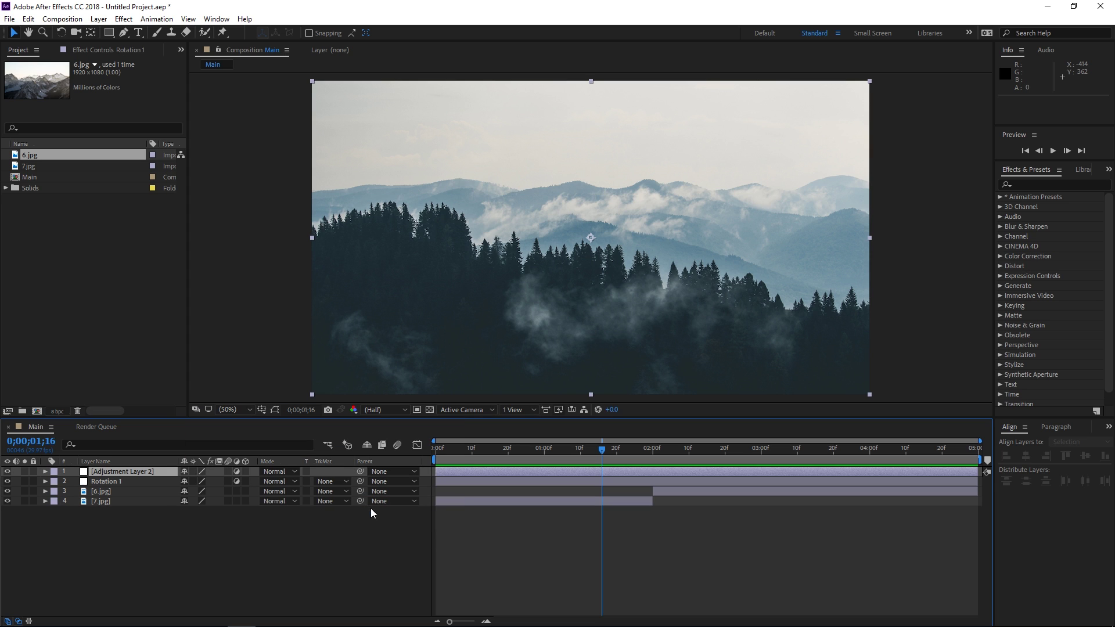
right_click(149, 468)
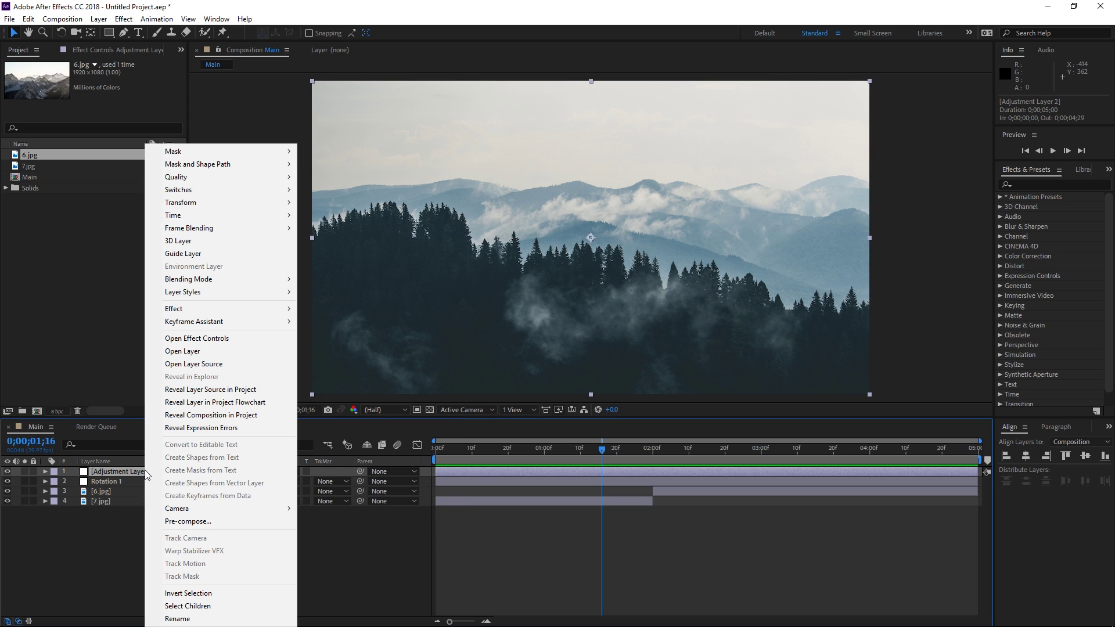
click(168, 619)
text(Zo)
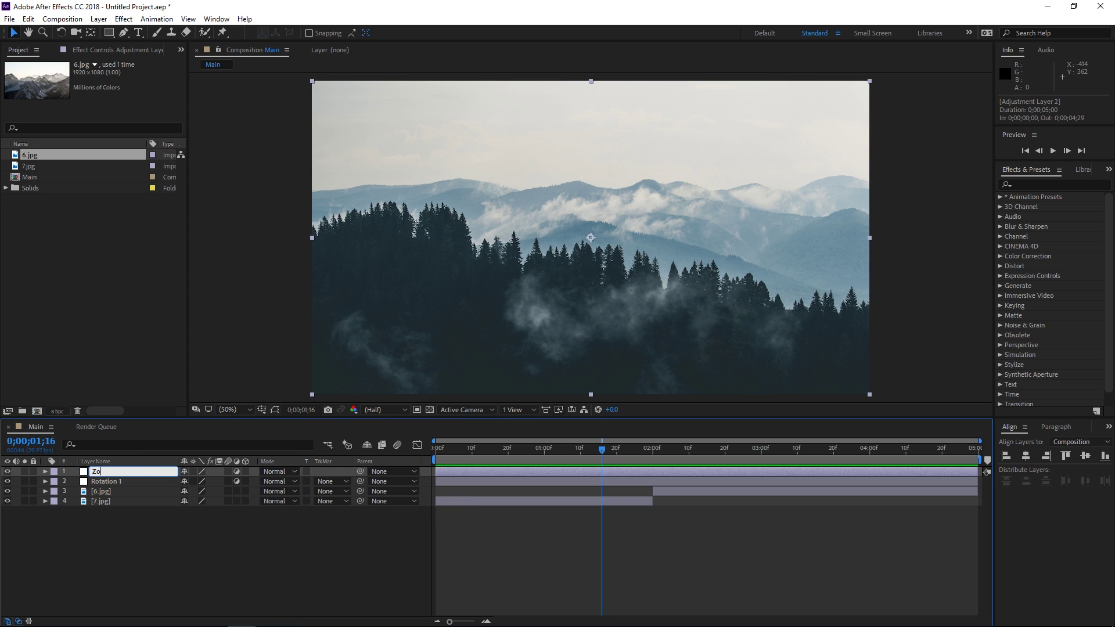
text(om Exposure)
click(274, 555)
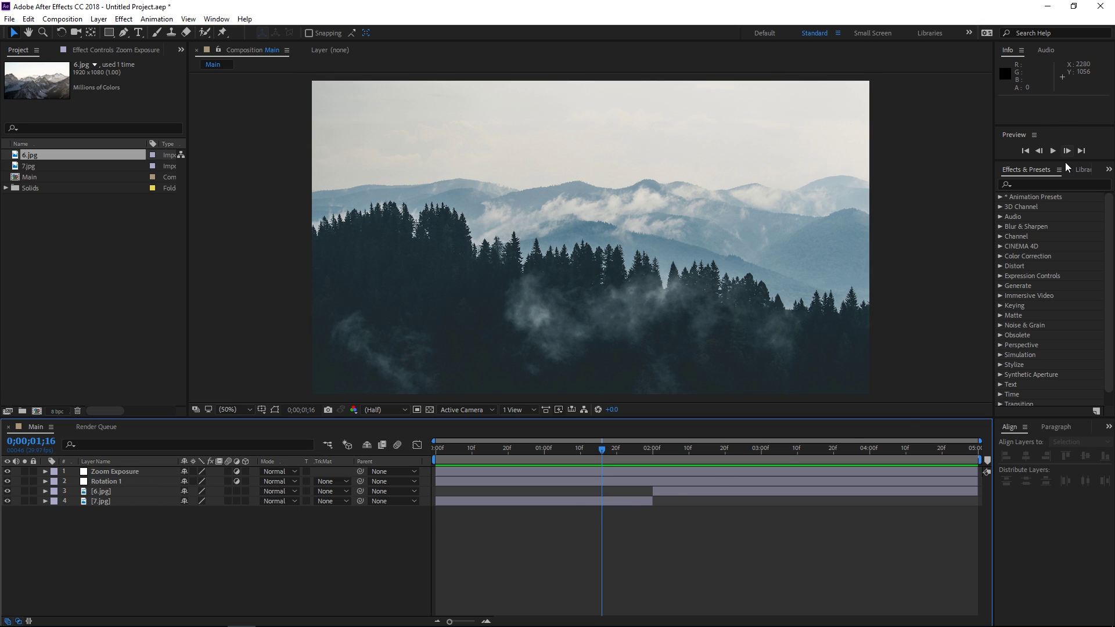
Find the Distort Transform effect and apply it to both the Zoom Exposure and Rotation 1 layers.
click(1045, 181)
text(trans)
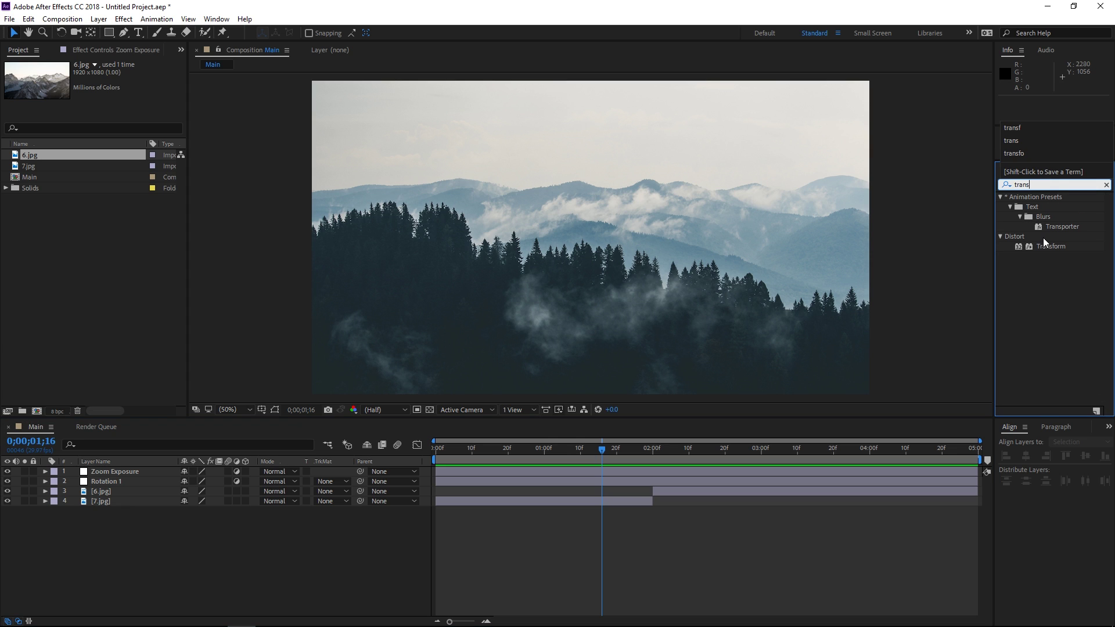
drag(1053, 247, 670, 472)
drag(1053, 247, 661, 481)
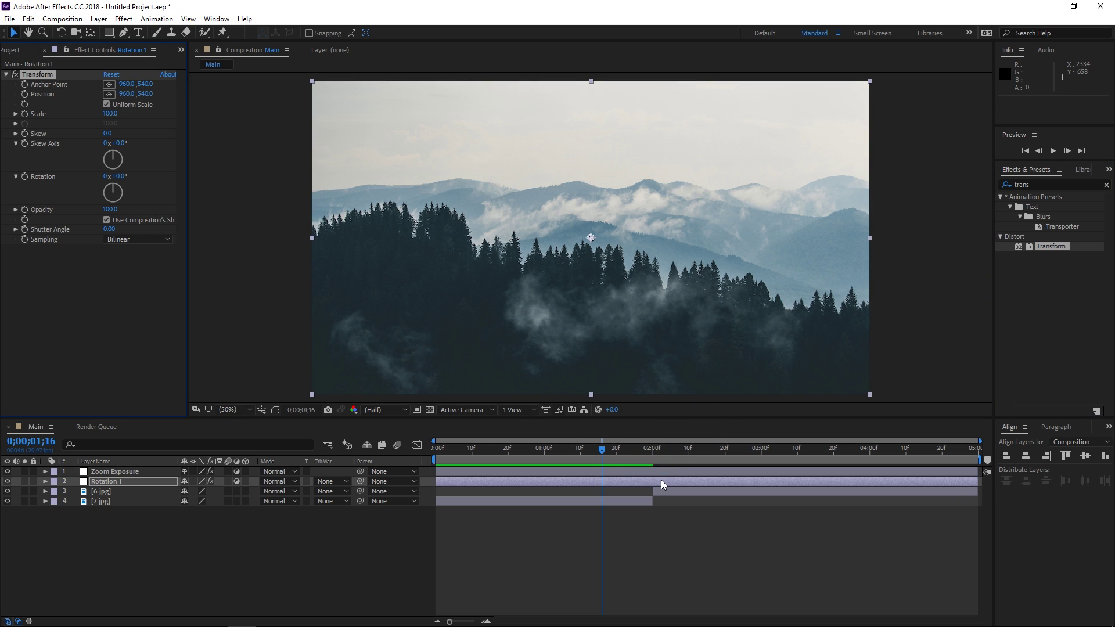
click(1106, 185)
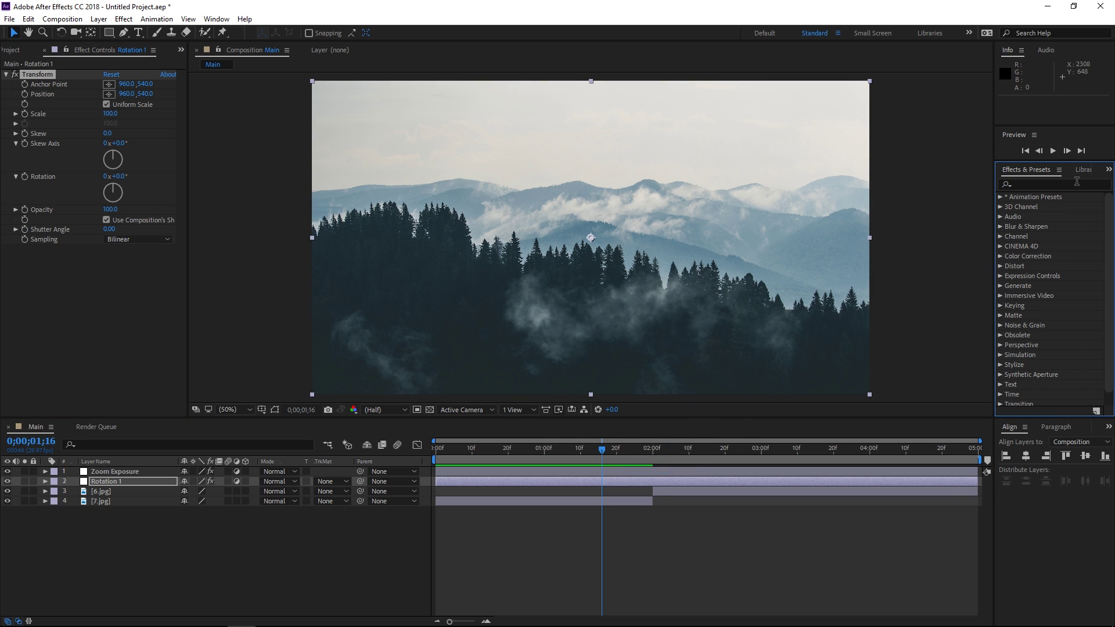
Apply the Color Correction Exposure effect to the Zoom Exposure layer and set its label color to Blue.
click(1077, 181)
text(ex)
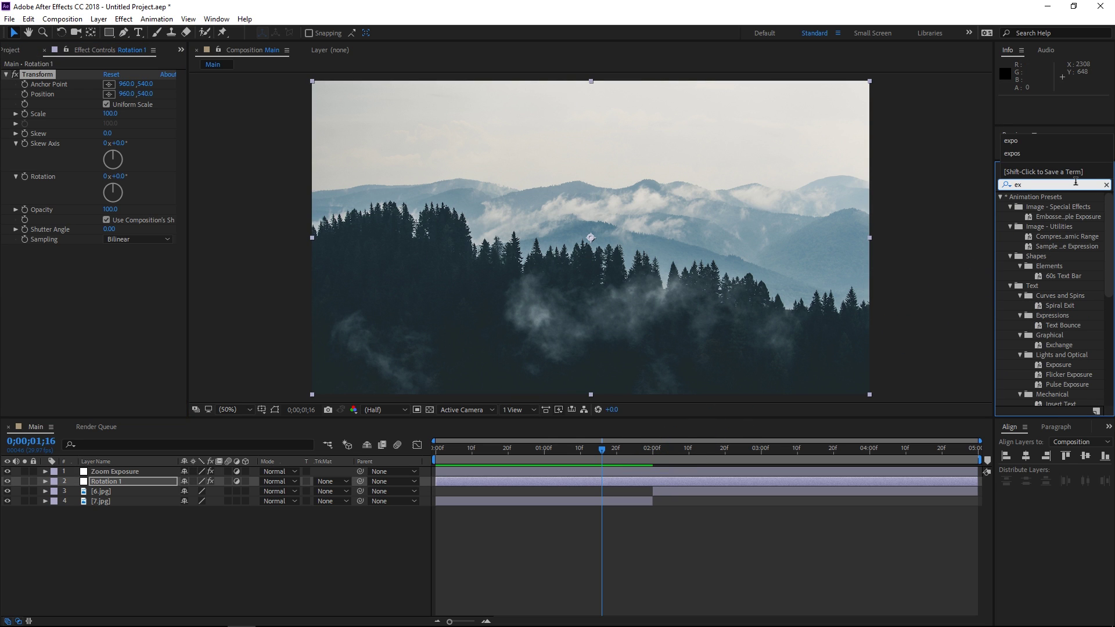
text(p)
click(1040, 386)
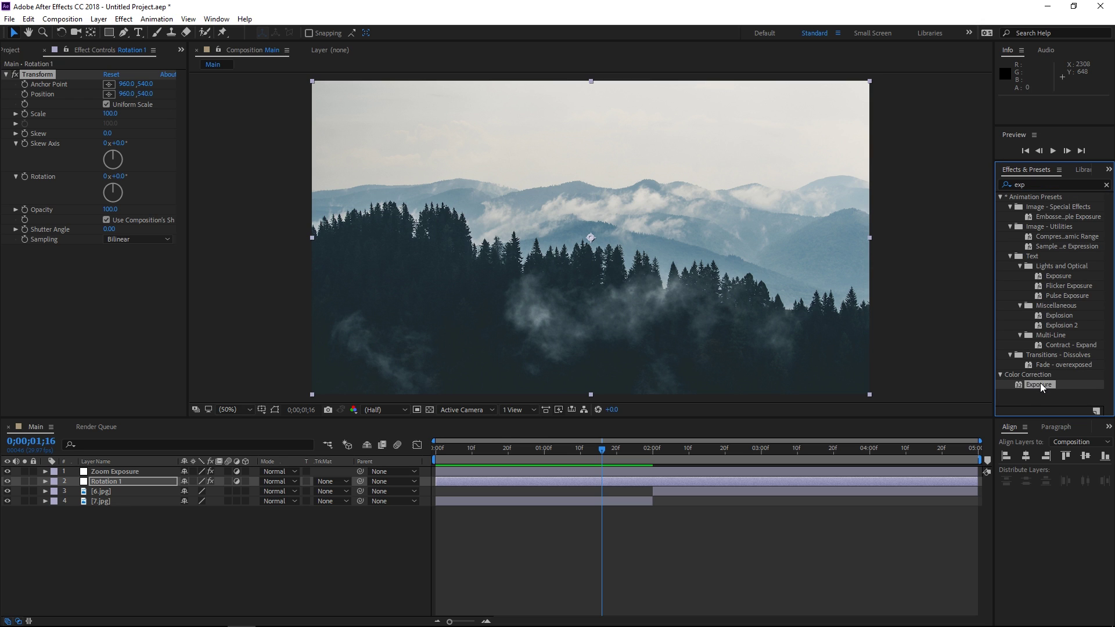
drag(1034, 388, 649, 478)
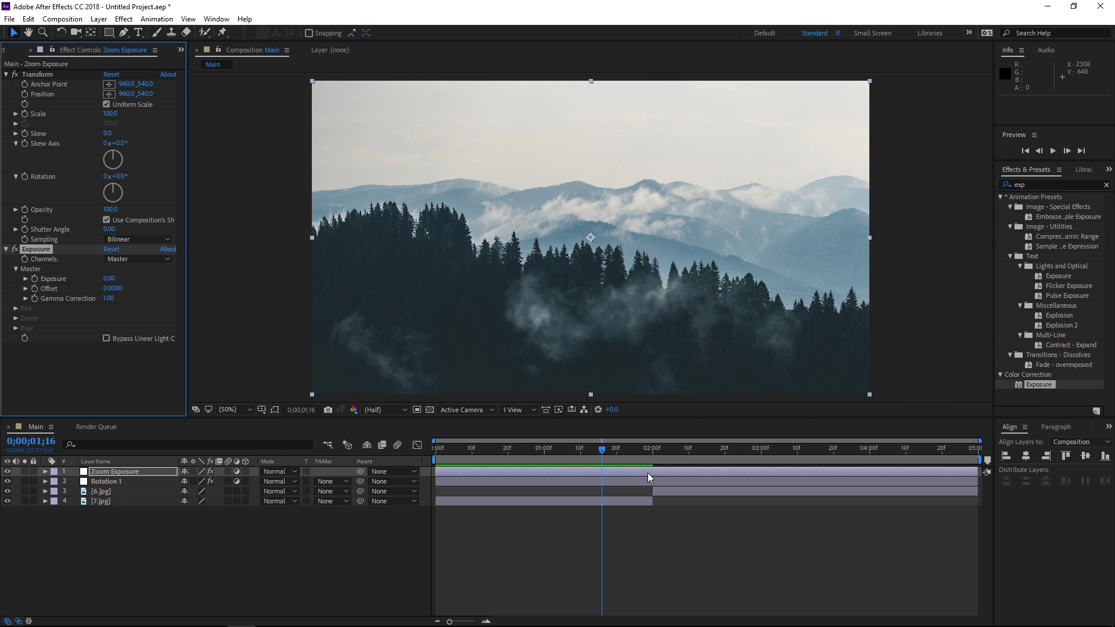
click(1106, 185)
click(53, 480)
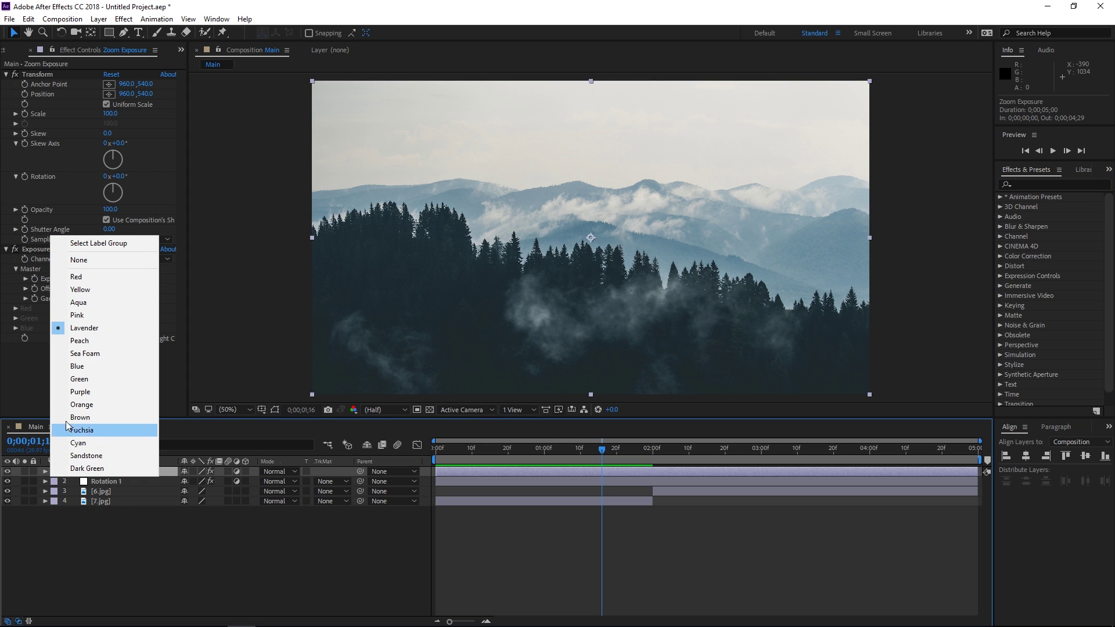
click(85, 365)
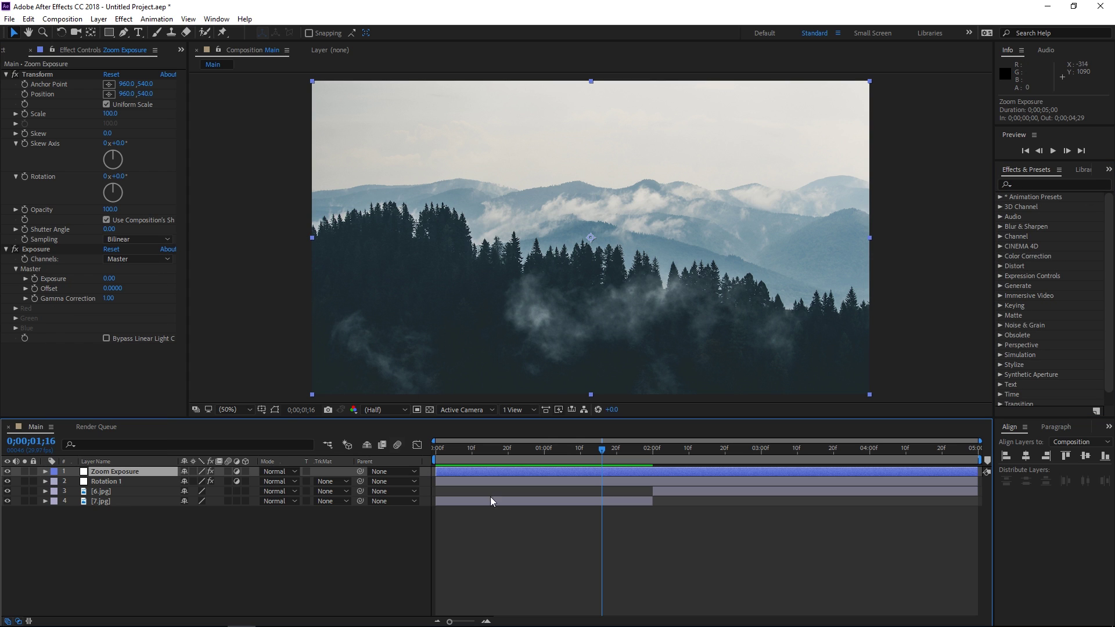
Enable keyframing for the Transform effect's Rotation on Rotation 1 at 0;00;02;00 and split the layer at that time.
click(650, 455)
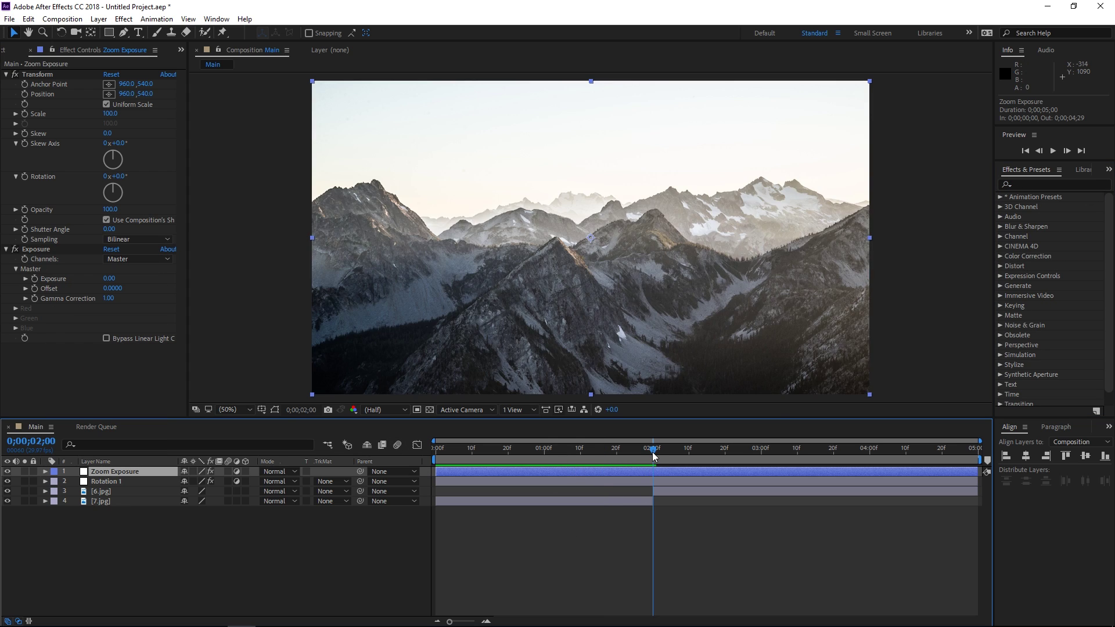
click(617, 484)
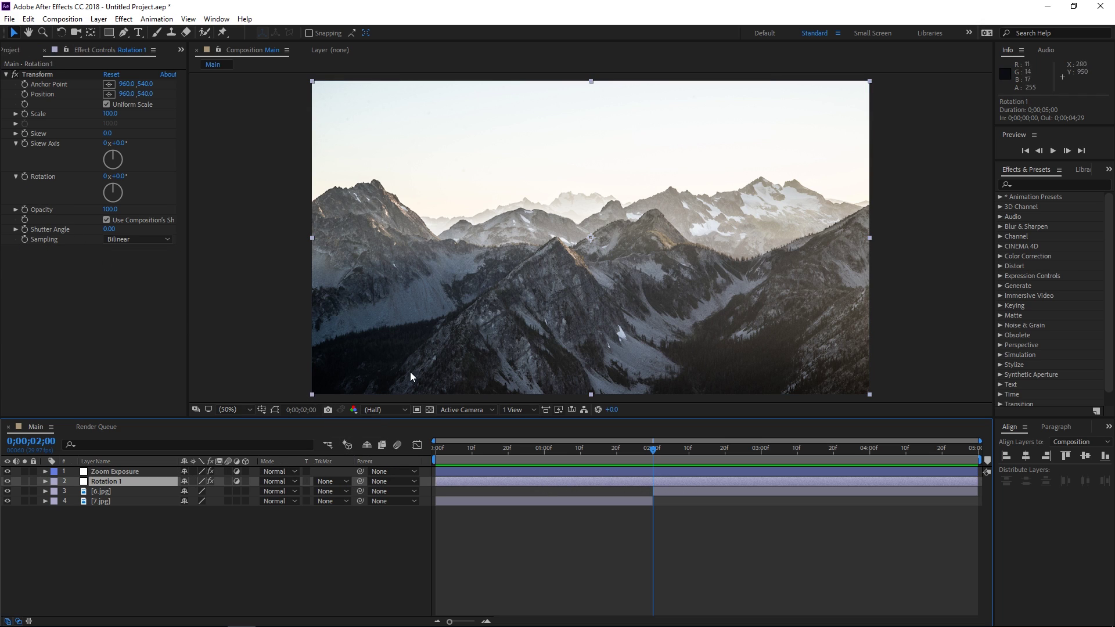
click(25, 177)
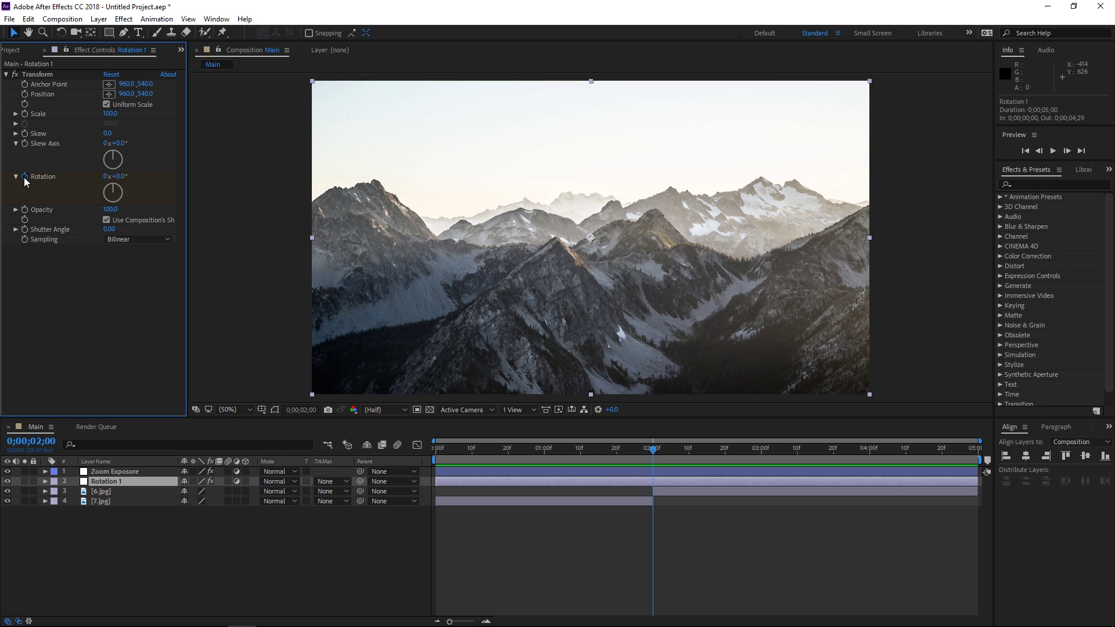
click(128, 479)
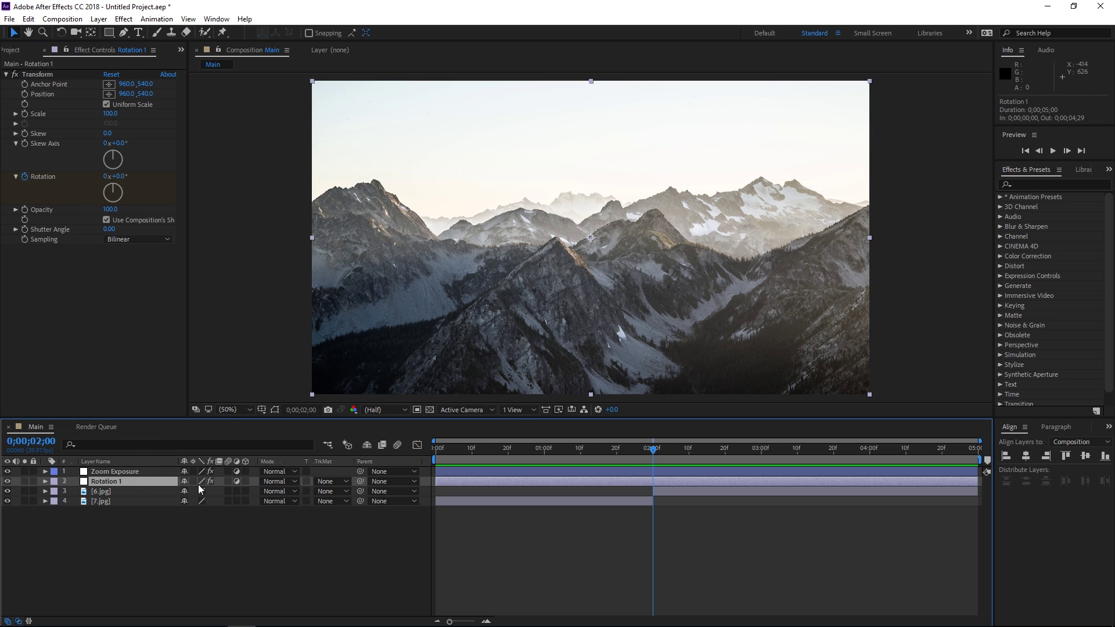
key(ctrl+d)
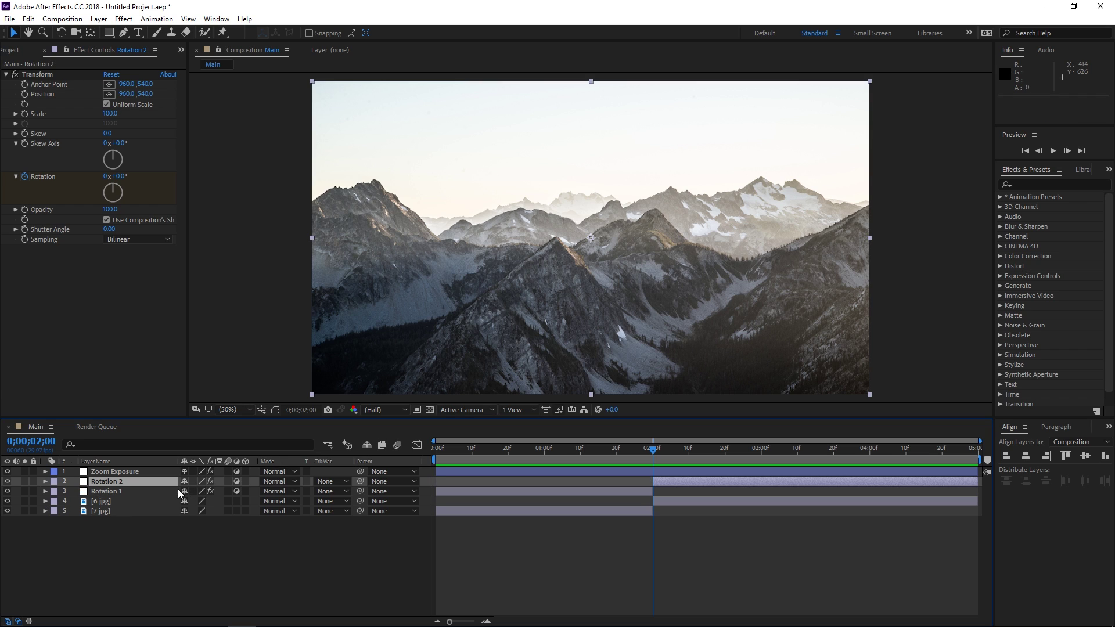
Set the label color of the Rotation 2 layer to Dark Green and of the Rotation 1 layer to Green.
click(51, 482)
click(58, 478)
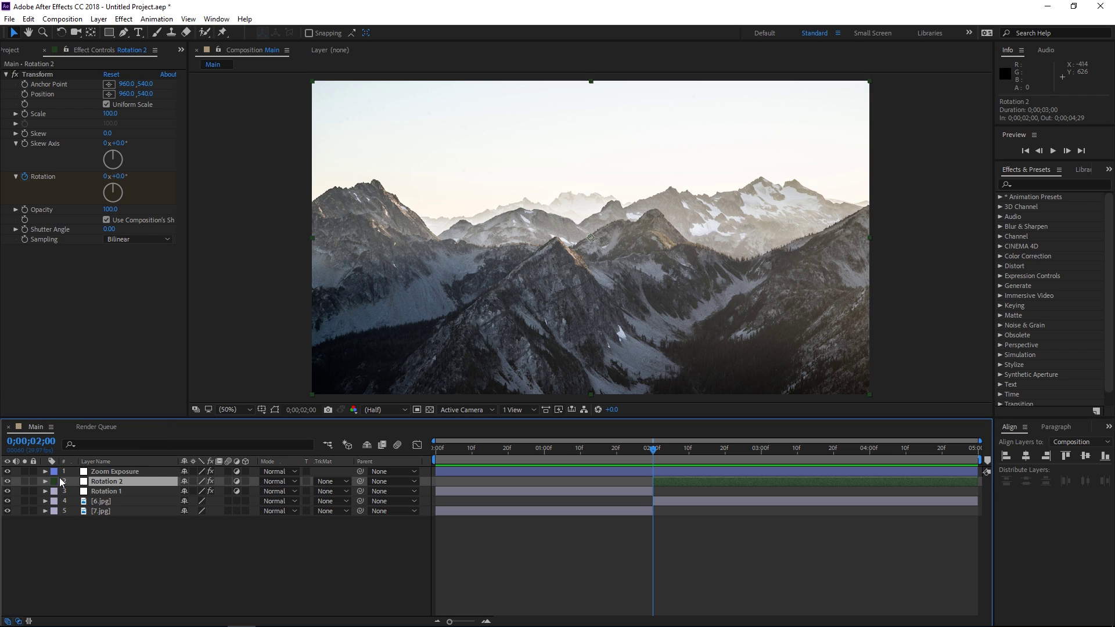
click(54, 491)
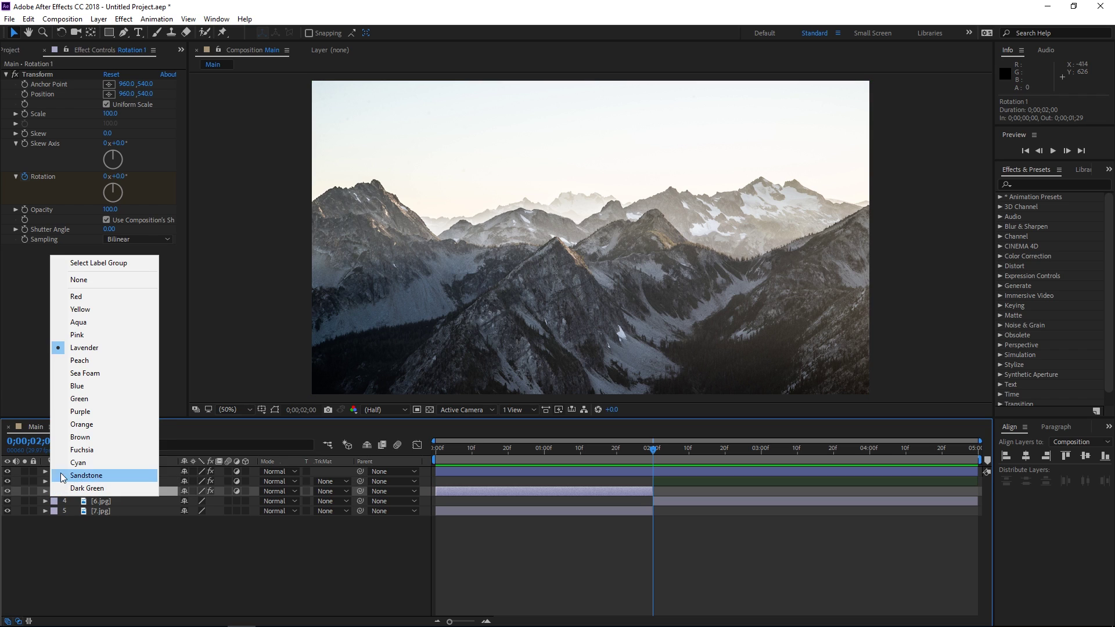
click(64, 398)
click(667, 553)
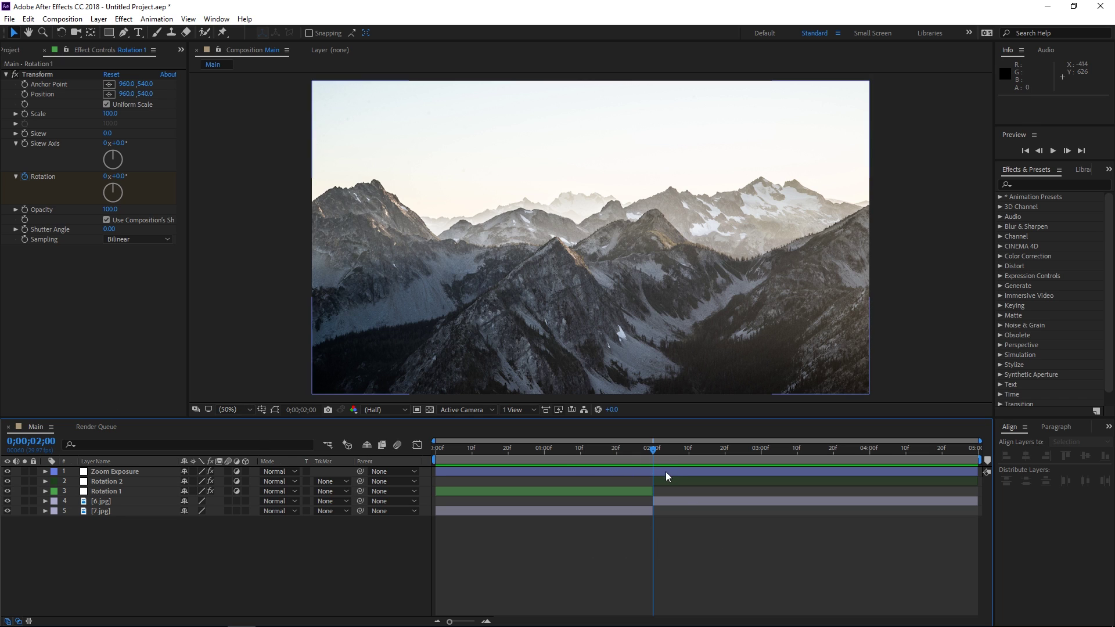
Reveal the keyframed Transform Rotation properties of both the Rotation 1 and Rotation 2 layers in the timeline.
click(652, 491)
shift+click(657, 480)
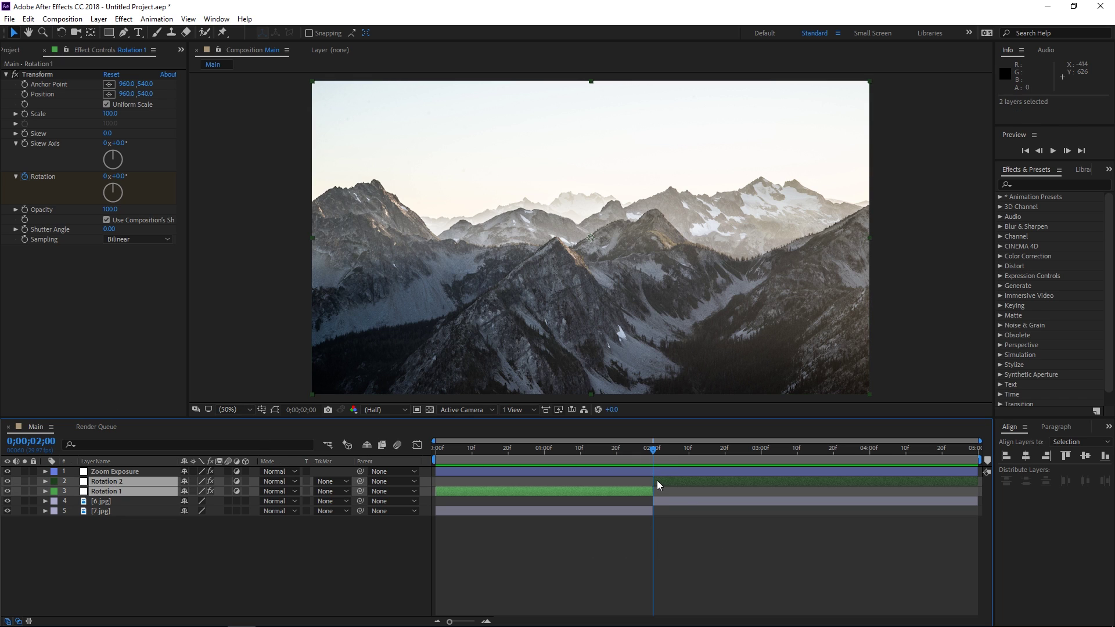
key(u)
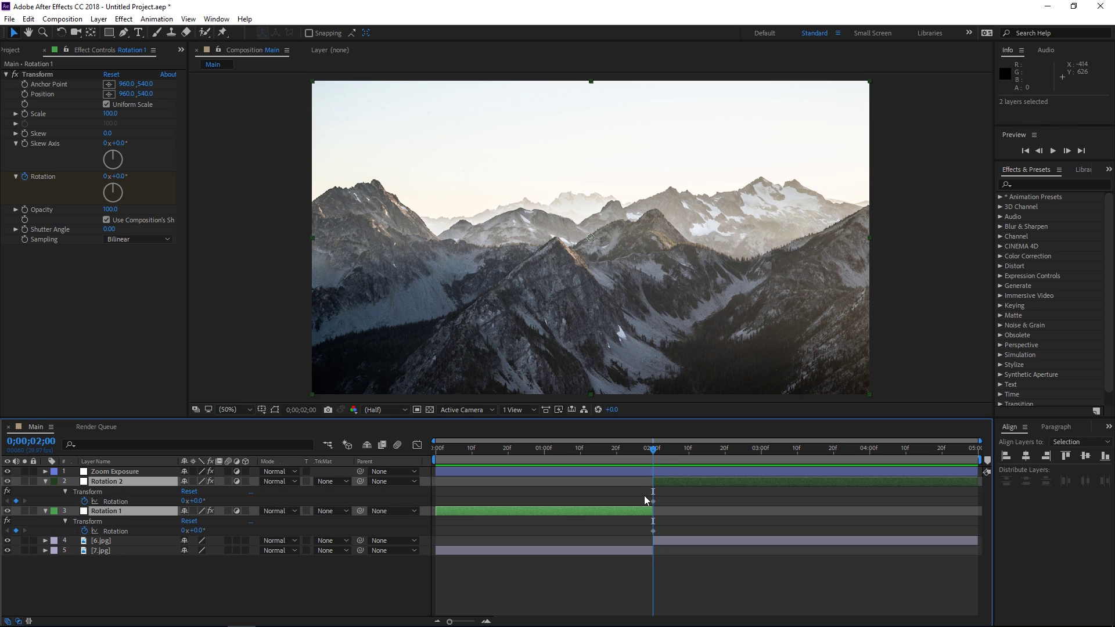
Set the Transform effect's Rotation keyframe on Rotation 1 at 0;00;02;00 to 180°.
click(653, 498)
click(654, 529)
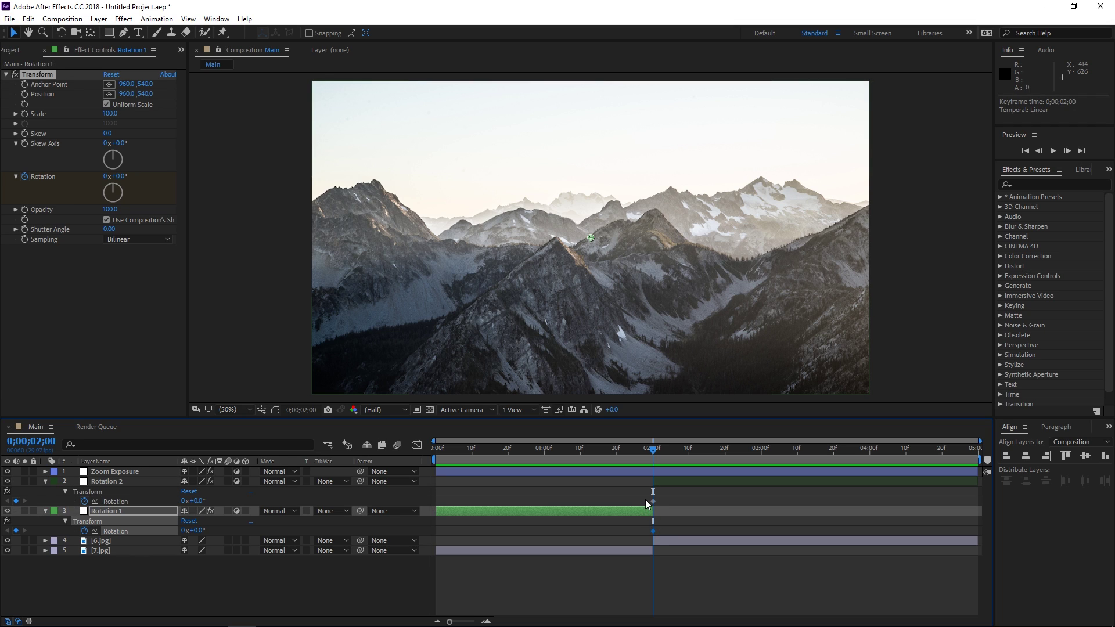
click(653, 500)
click(653, 530)
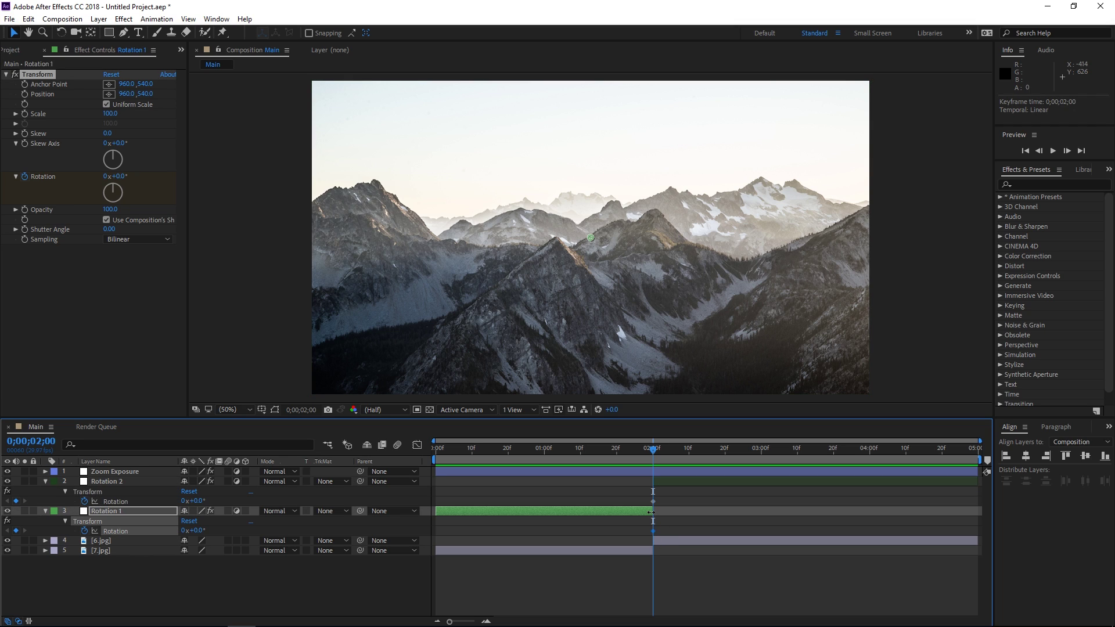
click(123, 176)
text(180)
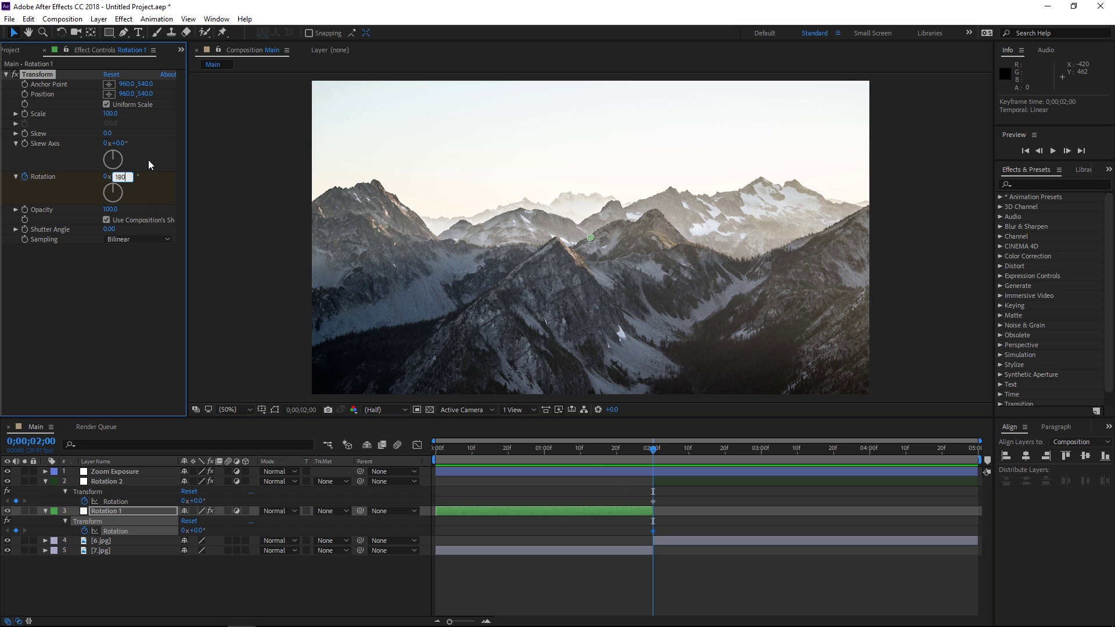
key(Return)
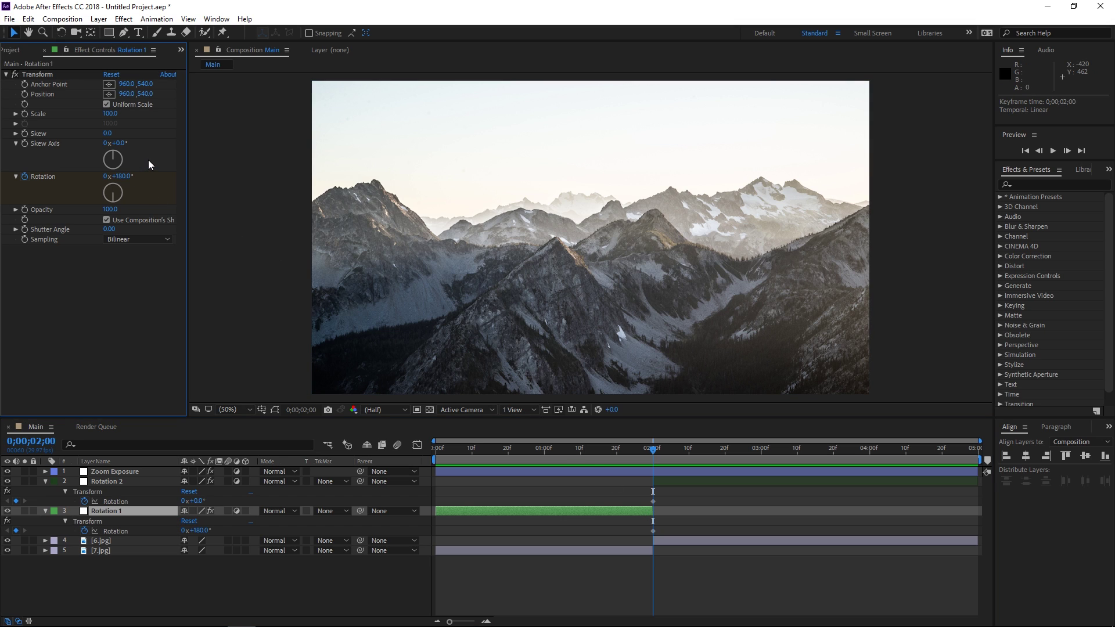
Set the Transform effect's Rotation keyframe on Rotation 2 at 0;00;02;00 to -180°.
click(658, 482)
click(119, 177)
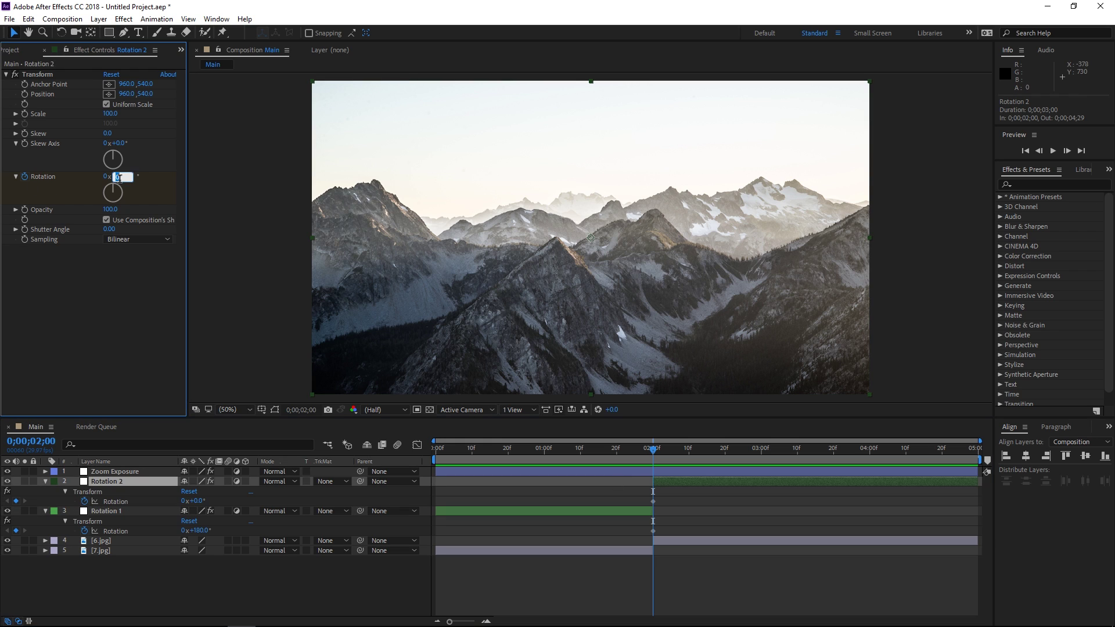
text(-180)
key(Return)
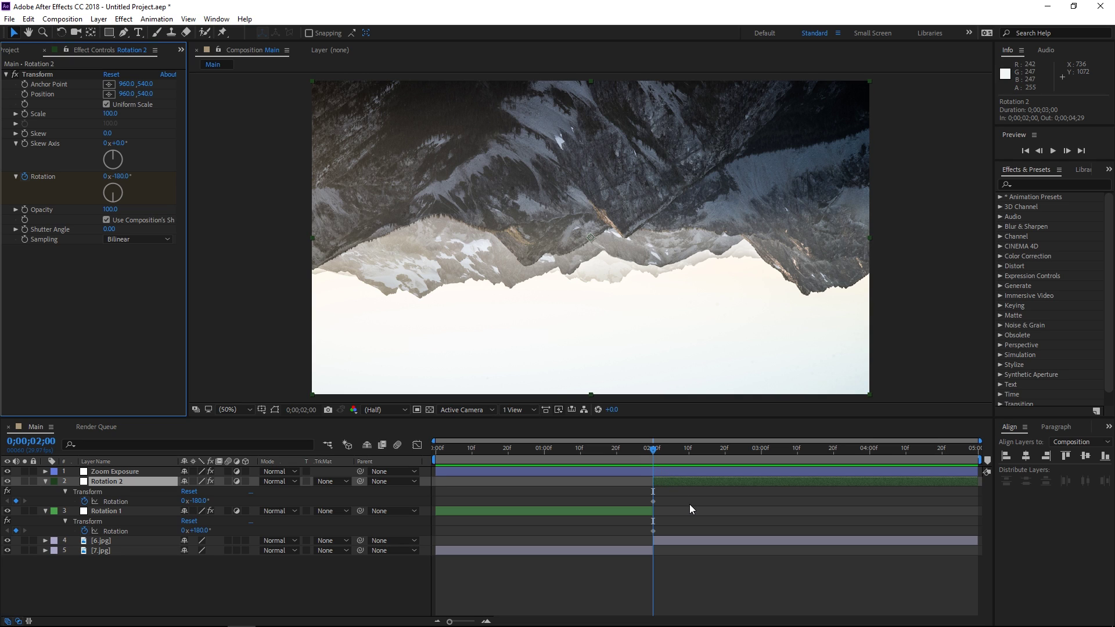
Keyframe Rotation 1's Transform Rotation at 0° at 0;00;01;20.
key(shift+Page_Up)
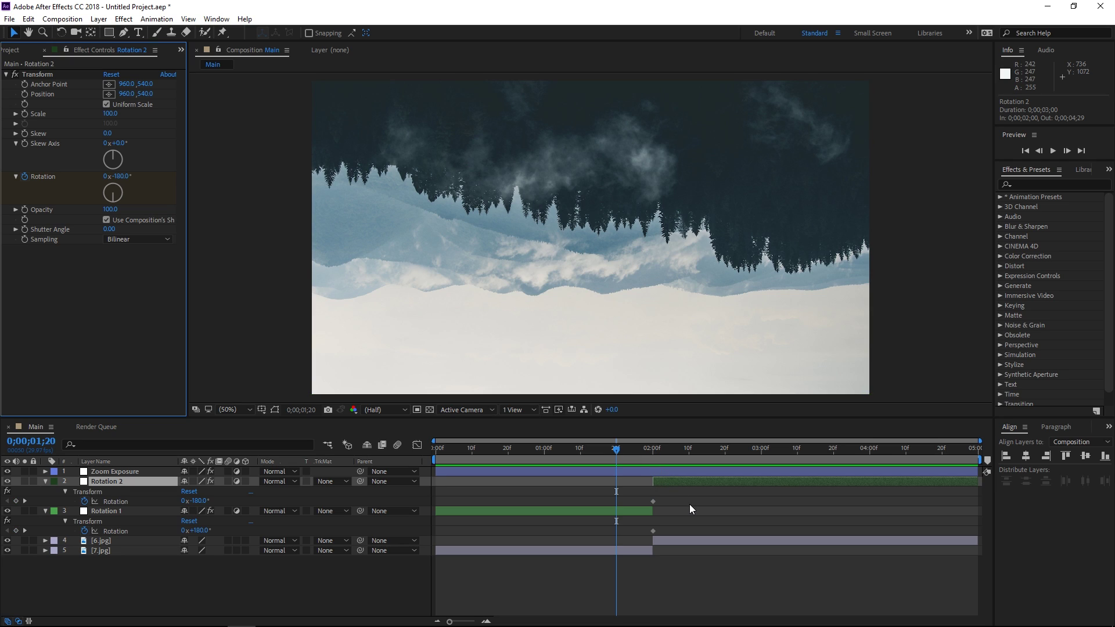
click(627, 512)
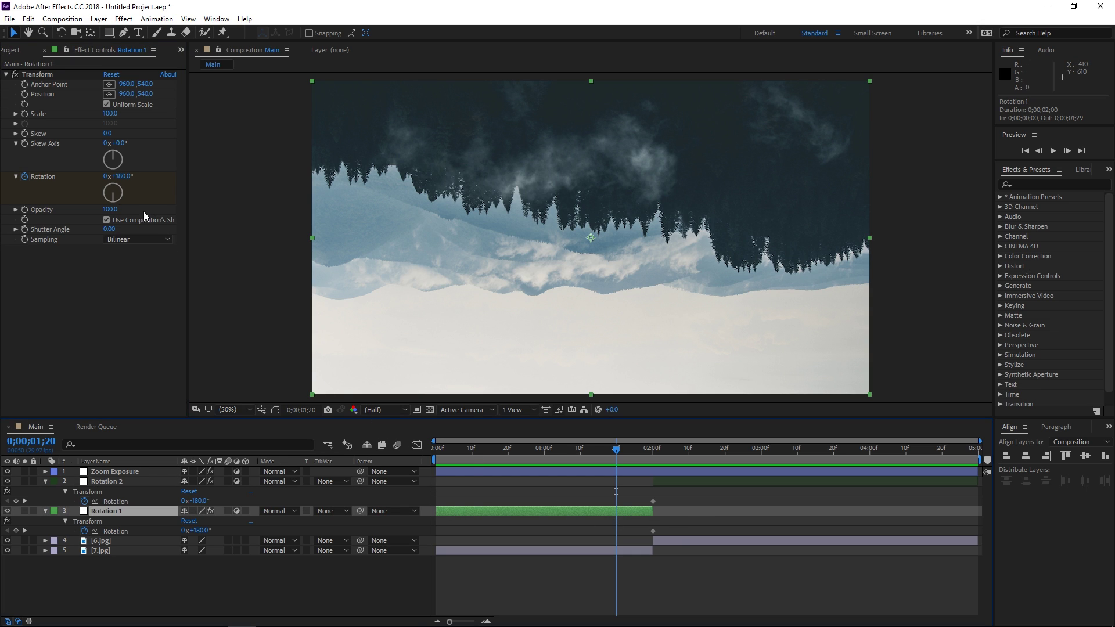
click(120, 176)
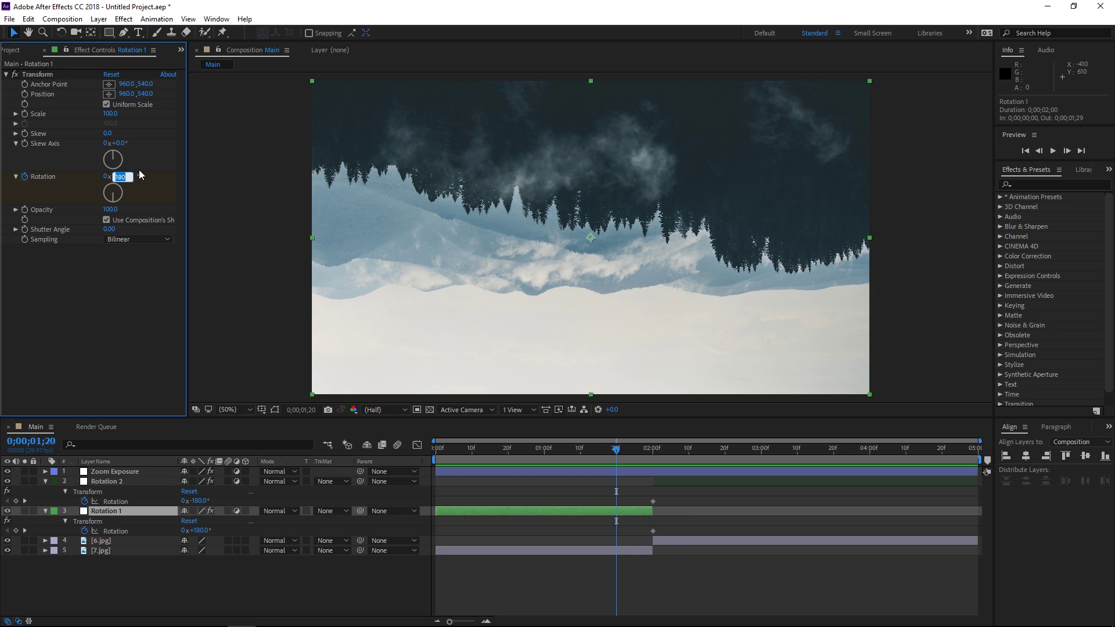
text(0)
key(Return)
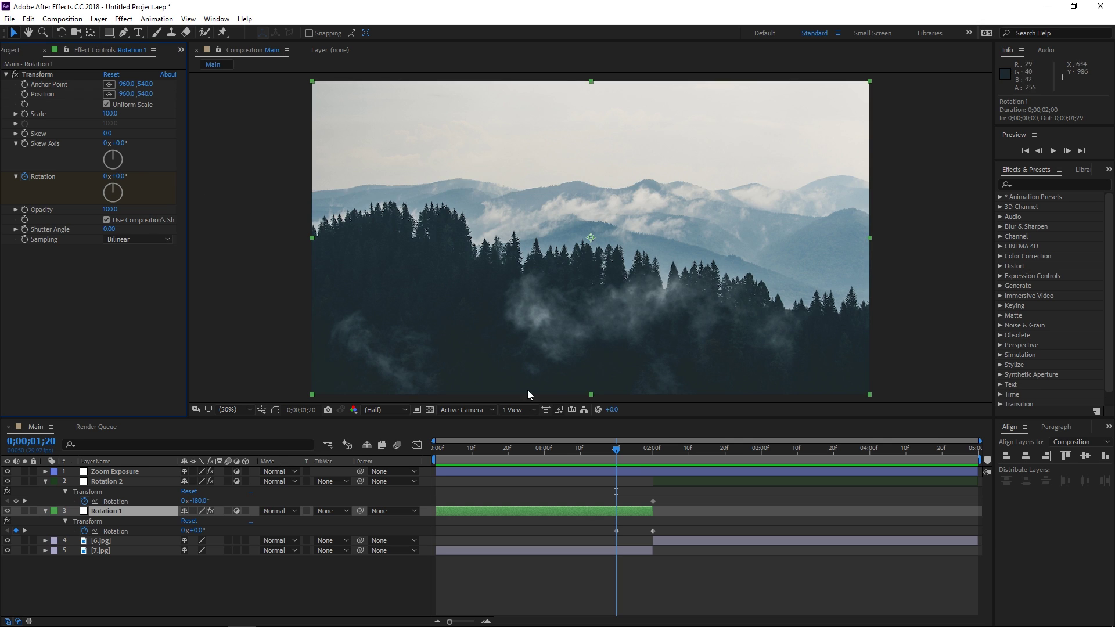
Keyframe Rotation 2's Transform Rotation at 0° at 0;00;02;20.
key(Page_Down)
key(Page_Down)
key(Page_Down)
key(Page_Down)
key(Page_Down)
key(Page_Down)
key(Page_Down)
key(Page_Down)
key(Page_Down)
key(Page_Down)
key(shift+Page_Down)
key(shift+Page_Down)
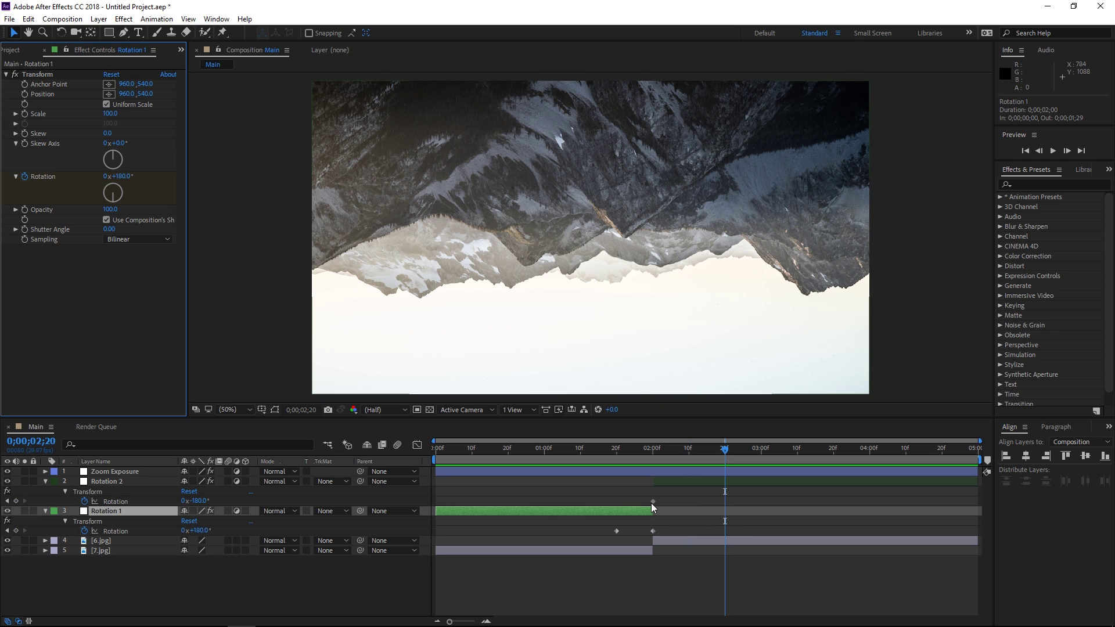
click(650, 487)
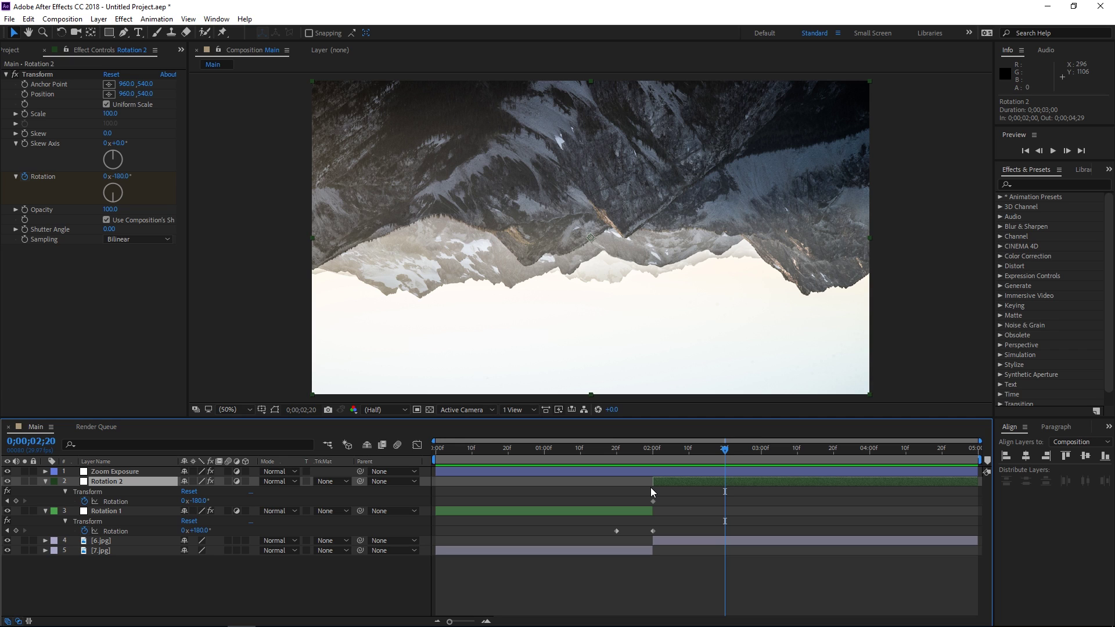
click(123, 176)
text(0)
key(Return)
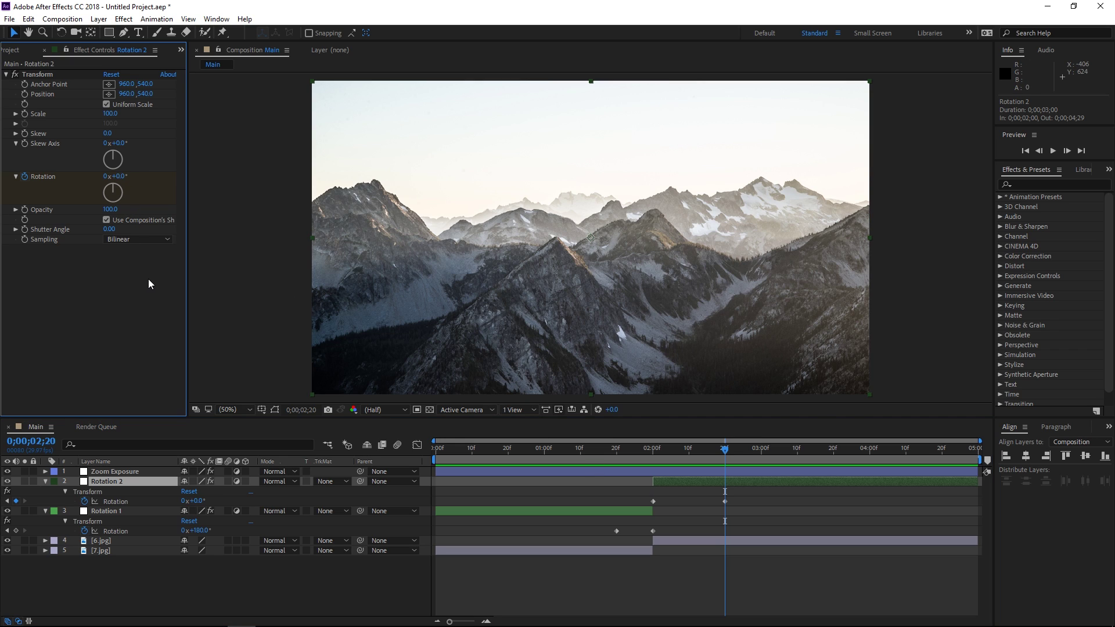
Preview the spin transition between the two images, starting from 0;00;01;12.
click(618, 458)
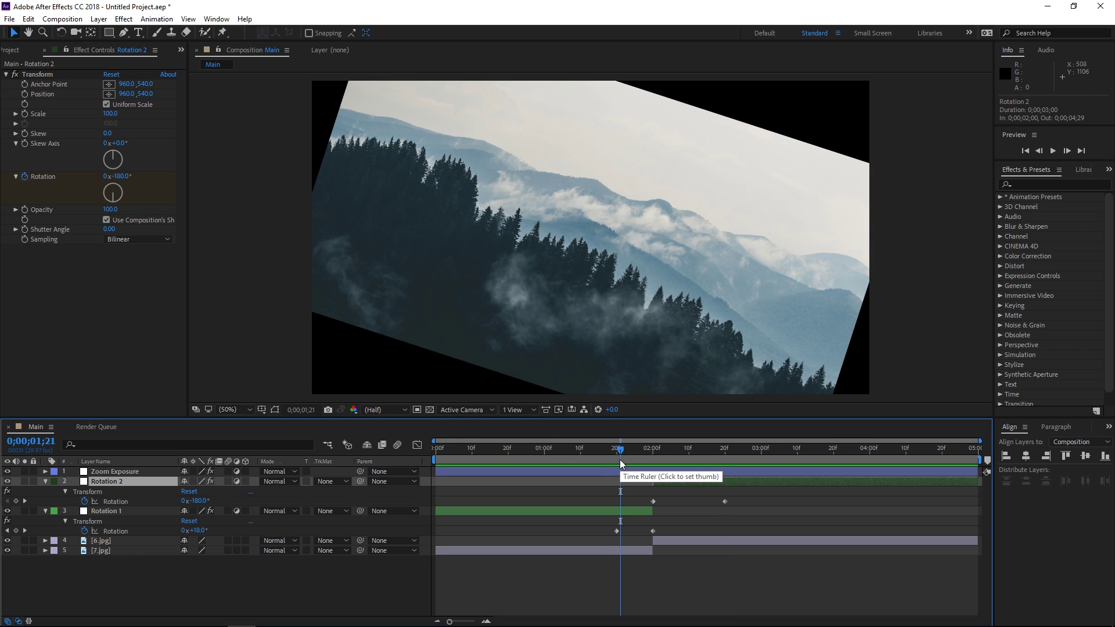
key(j)
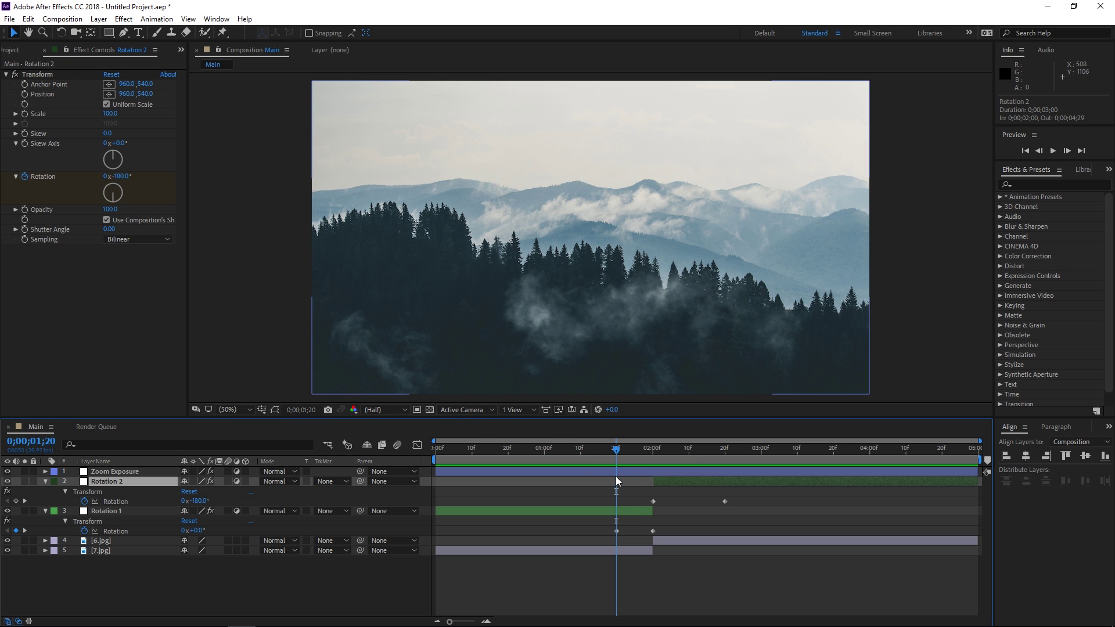
click(601, 446)
drag(601, 445, 587, 447)
key(space)
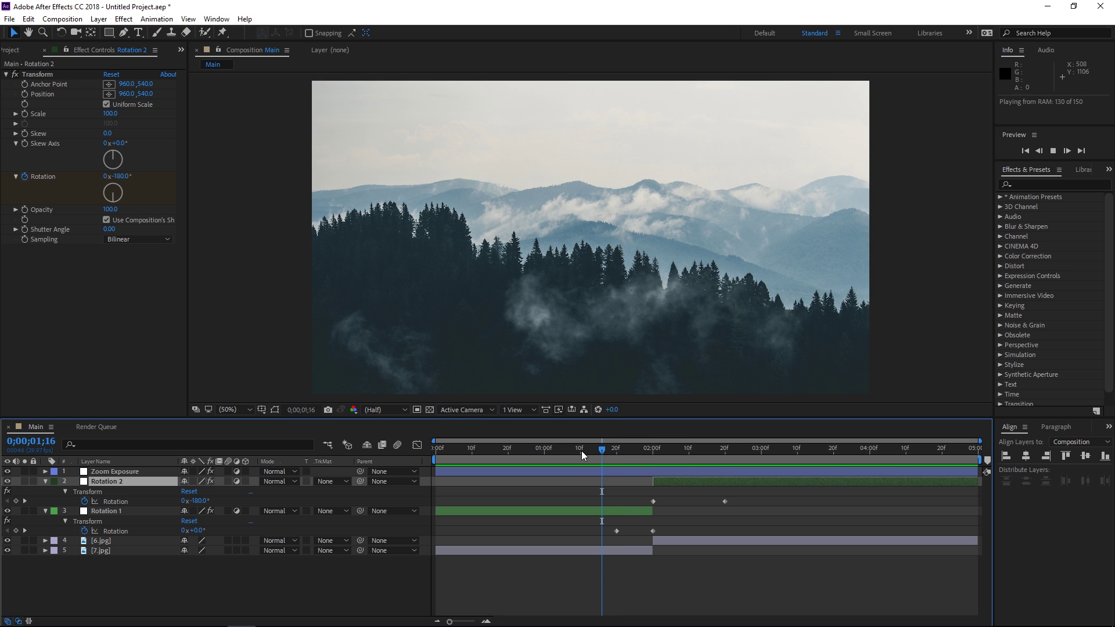
key(space)
key(space)
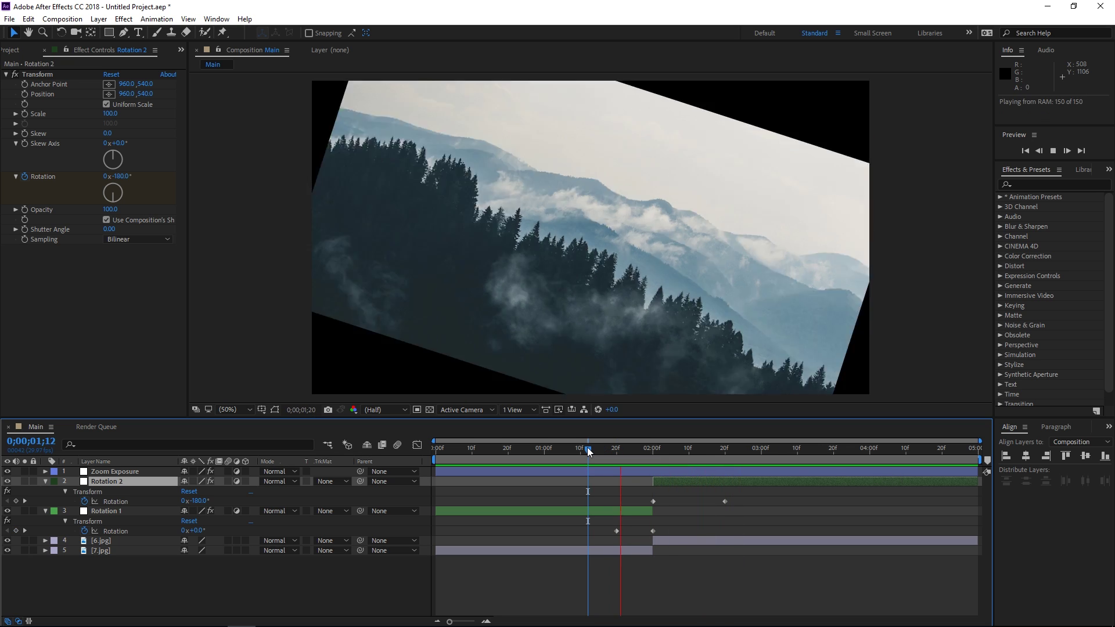
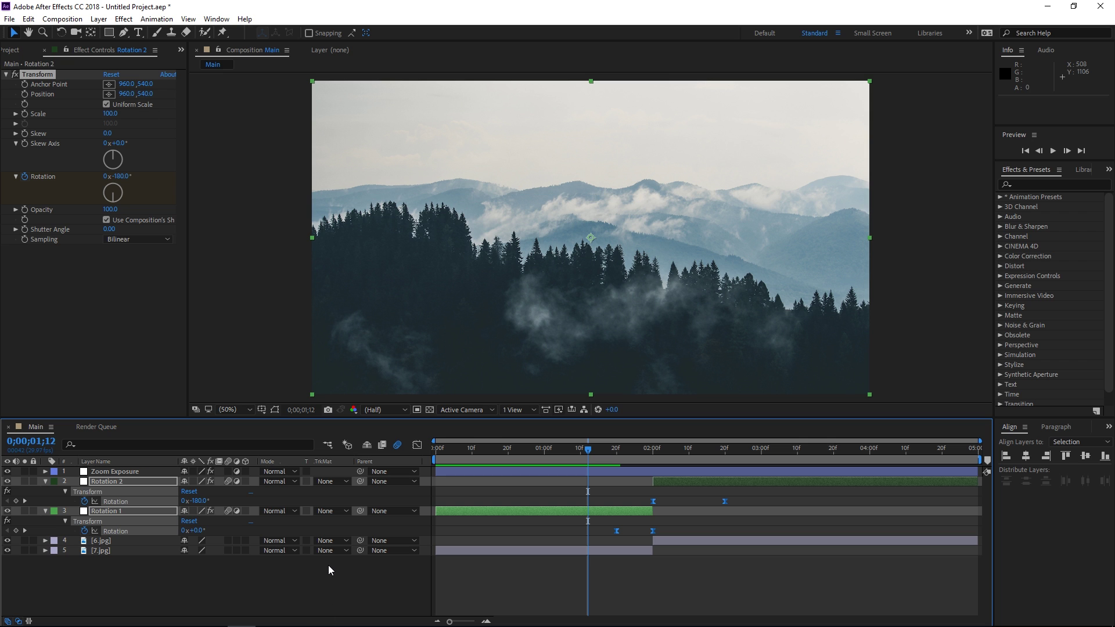
Play the spin from 0;00;01;19, and scrub to the cut at 0;00;02;00 to check the motion.
click(613, 456)
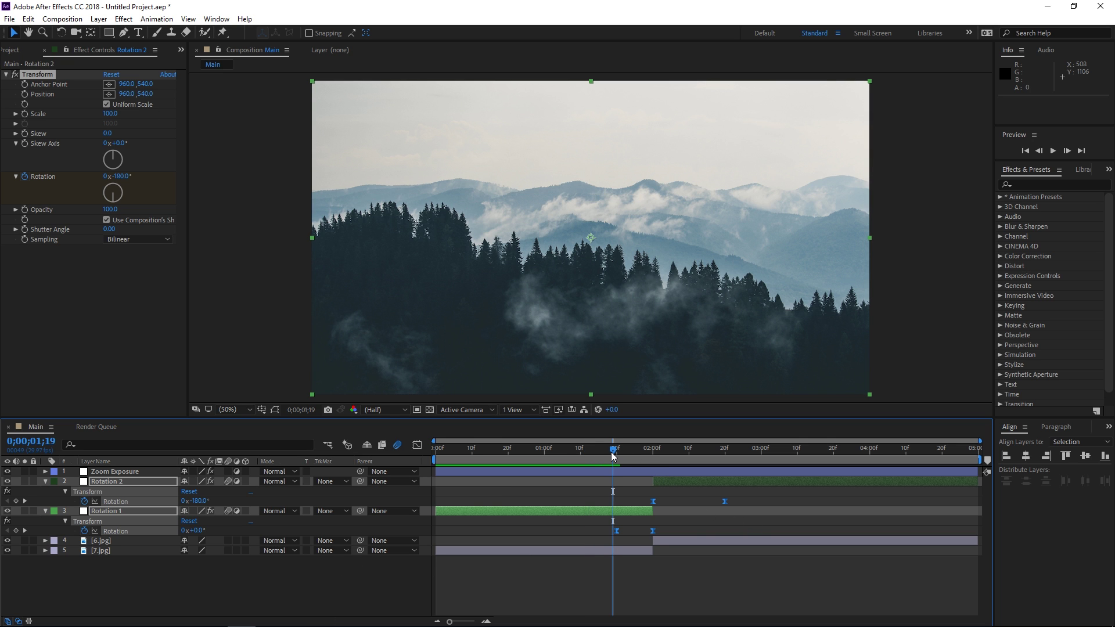
key(space)
drag(613, 456, 650, 463)
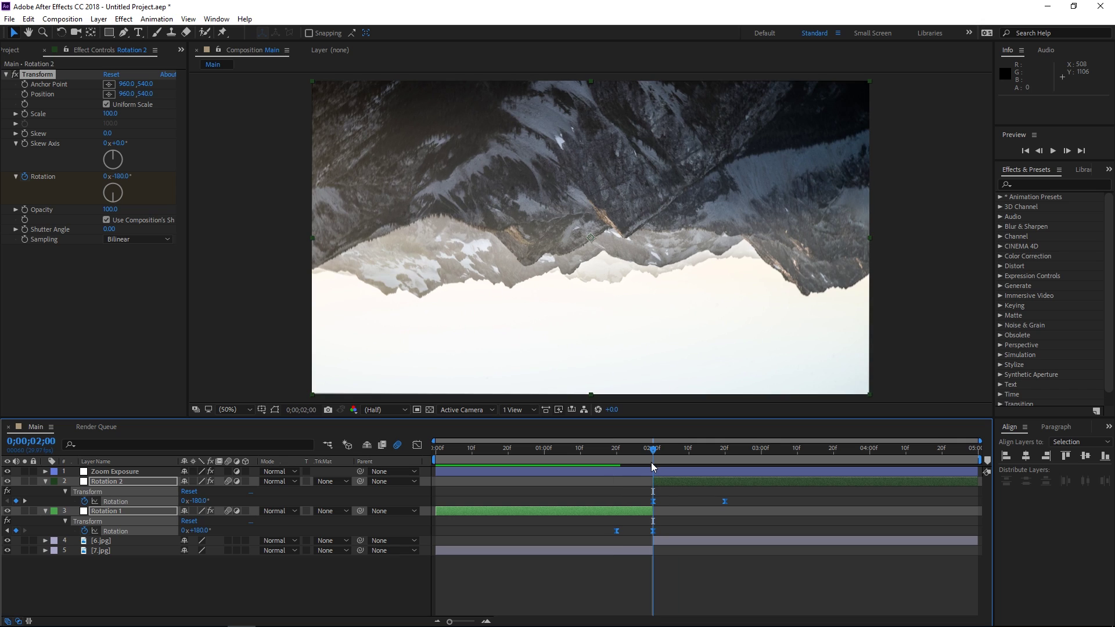
Move Rotation 2's first Rotation keyframe back to 0;00;01;28.
click(665, 496)
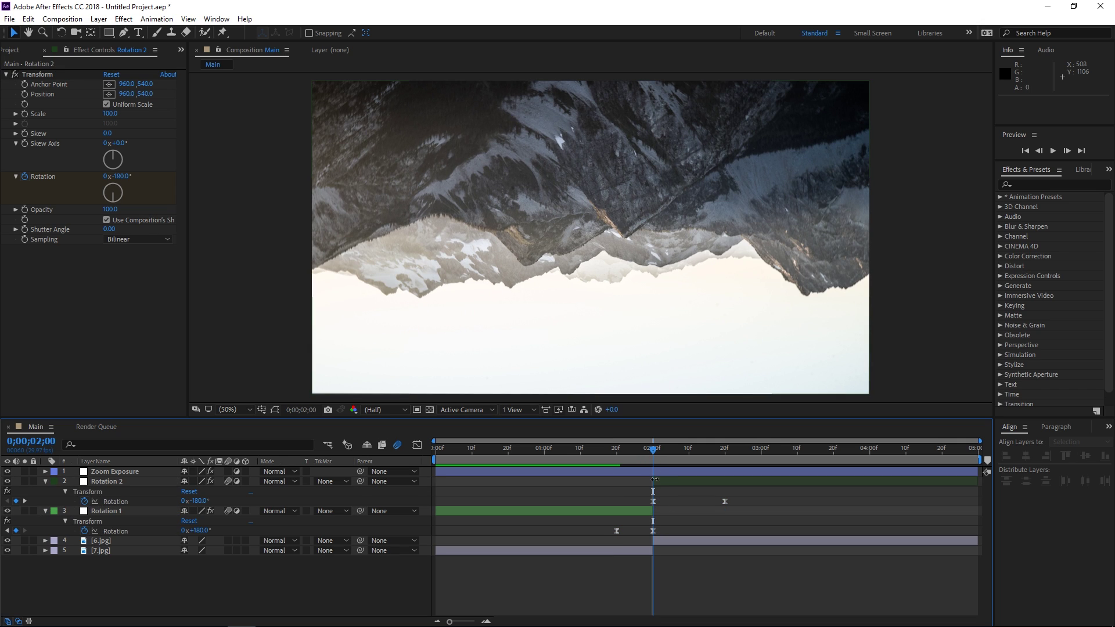
click(652, 501)
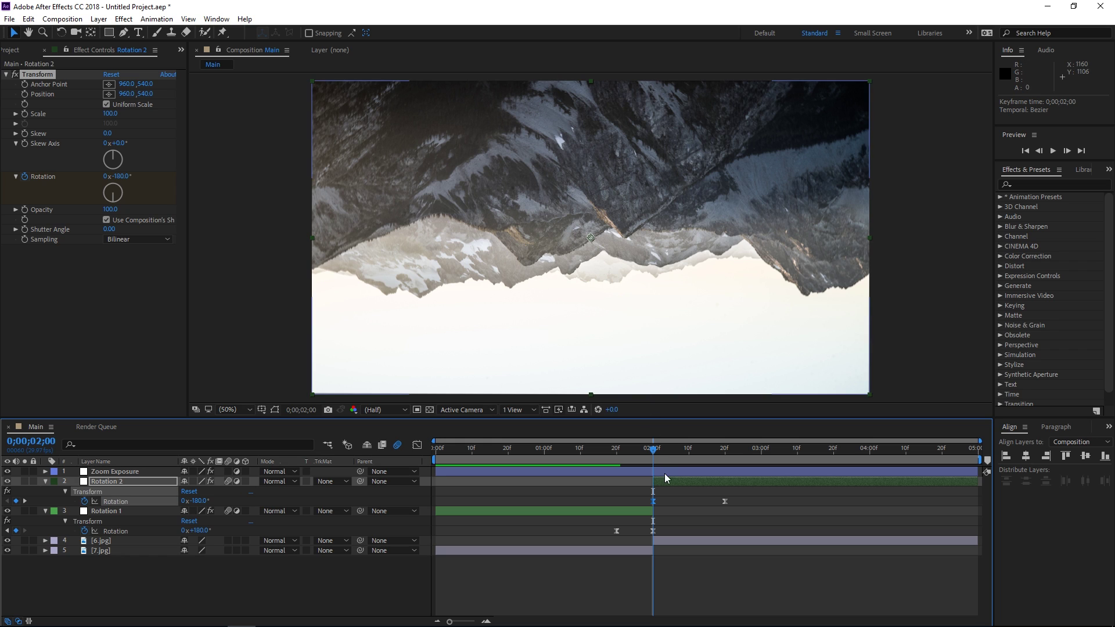
drag(653, 503, 646, 503)
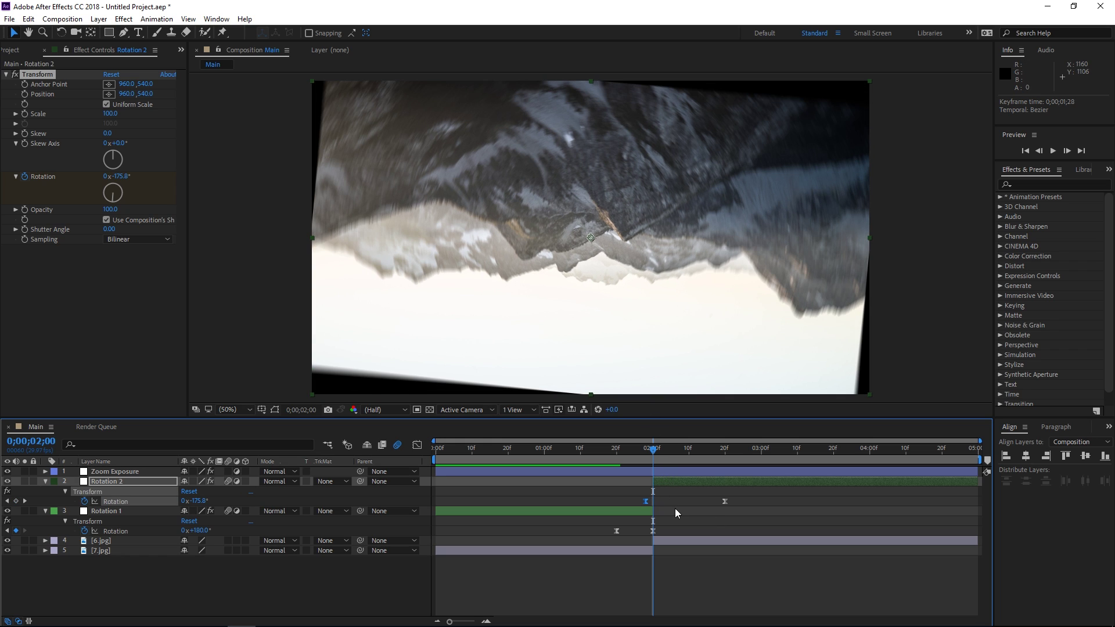
Move Rotation 1's last Rotation keyframe about two frames past 0;00;02;00 and preview the transition across the cut.
click(645, 511)
click(652, 531)
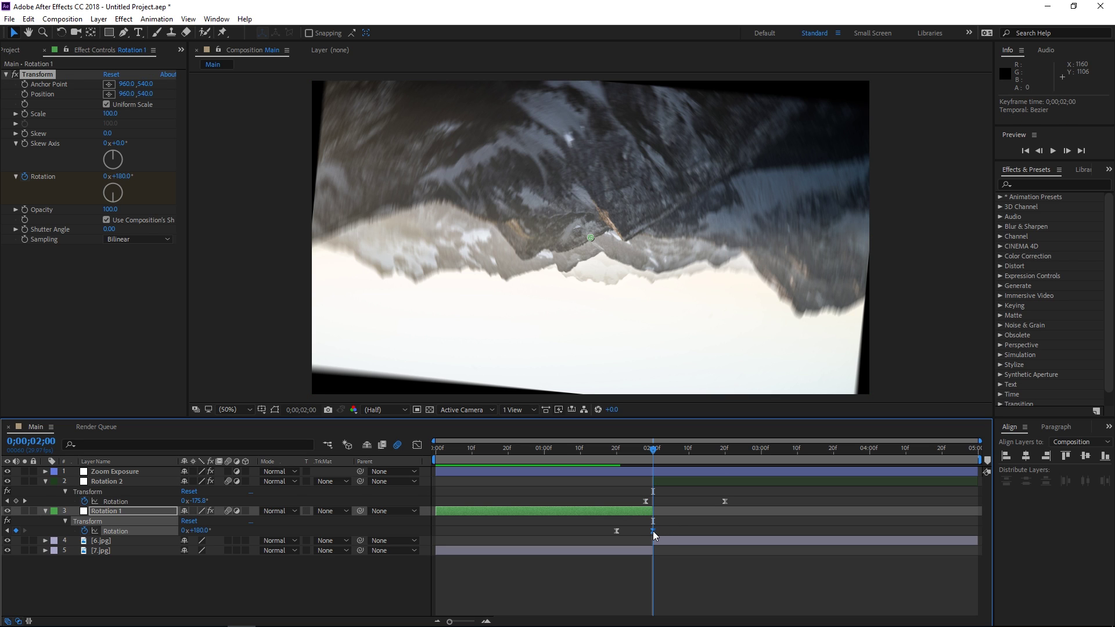
drag(654, 531, 660, 531)
click(605, 459)
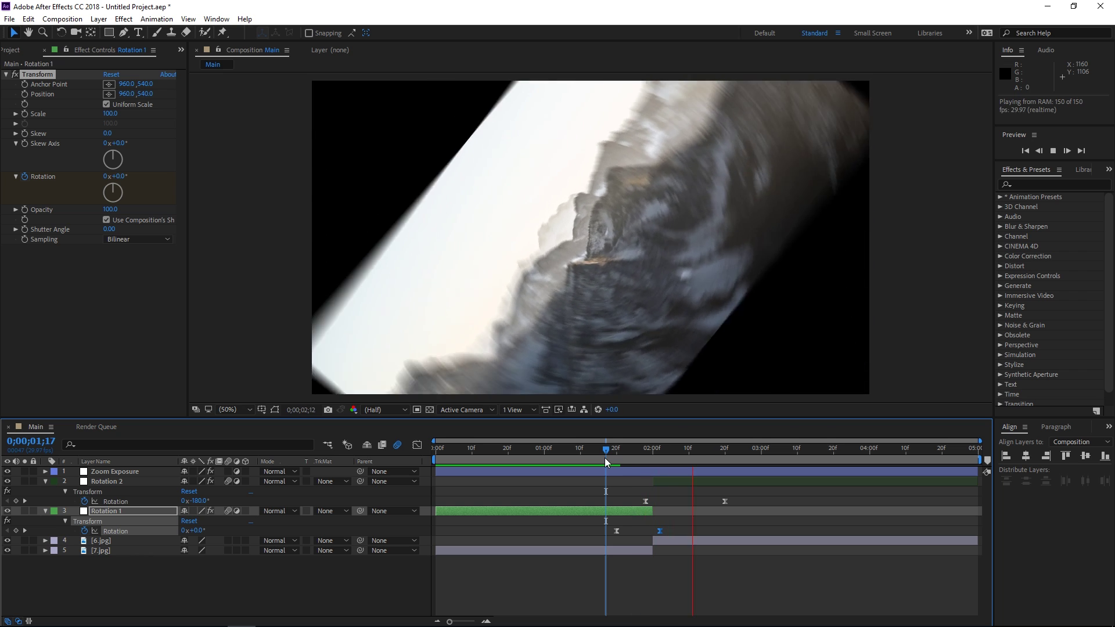
drag(606, 458, 654, 461)
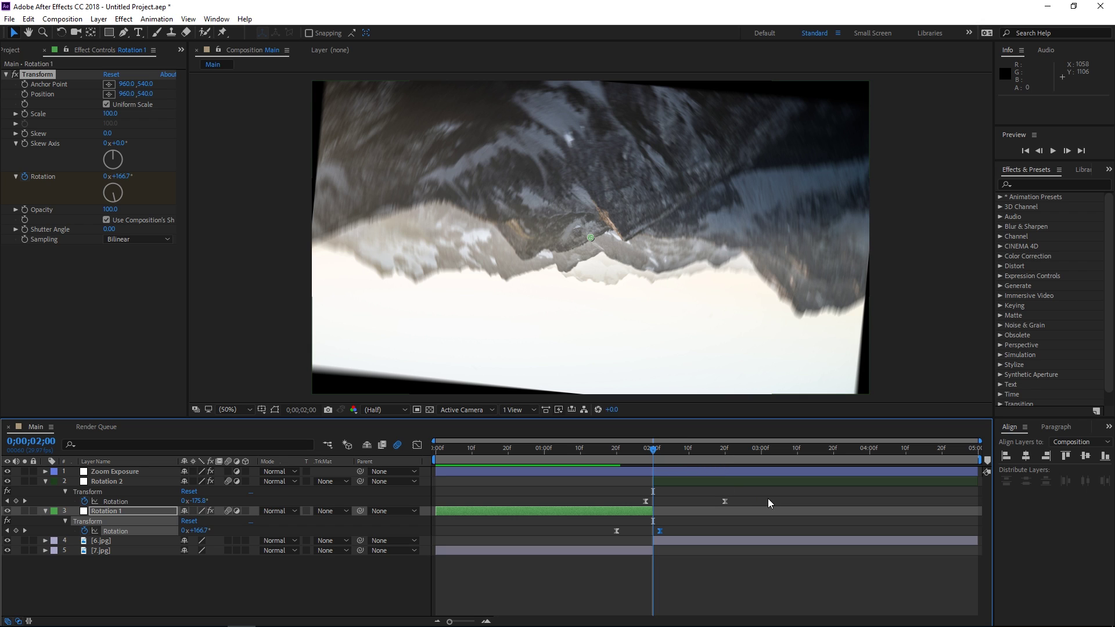
Show Rotation 2's two Rotation keyframes as a speed graph in the Graph Editor and select the whole curve.
drag(768, 499, 610, 496)
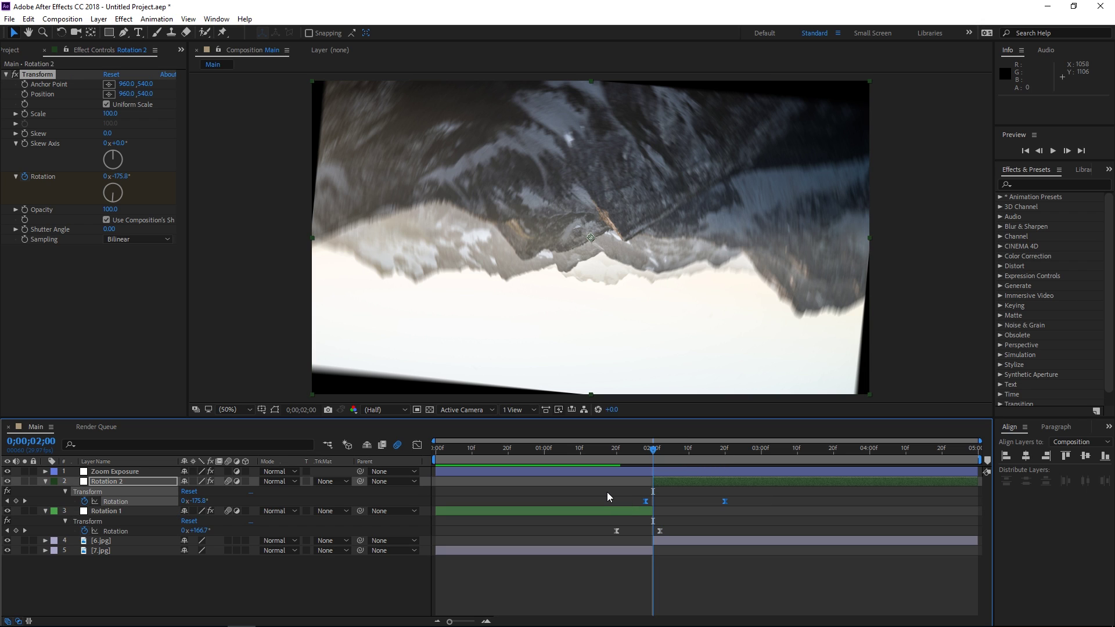
click(417, 444)
right_click(643, 507)
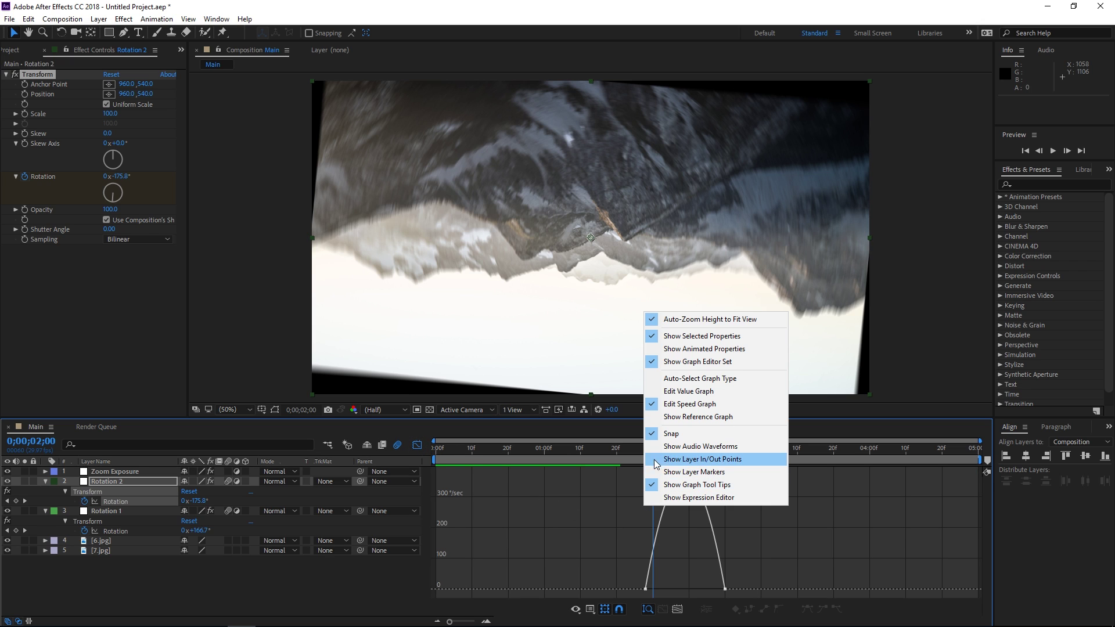
click(678, 410)
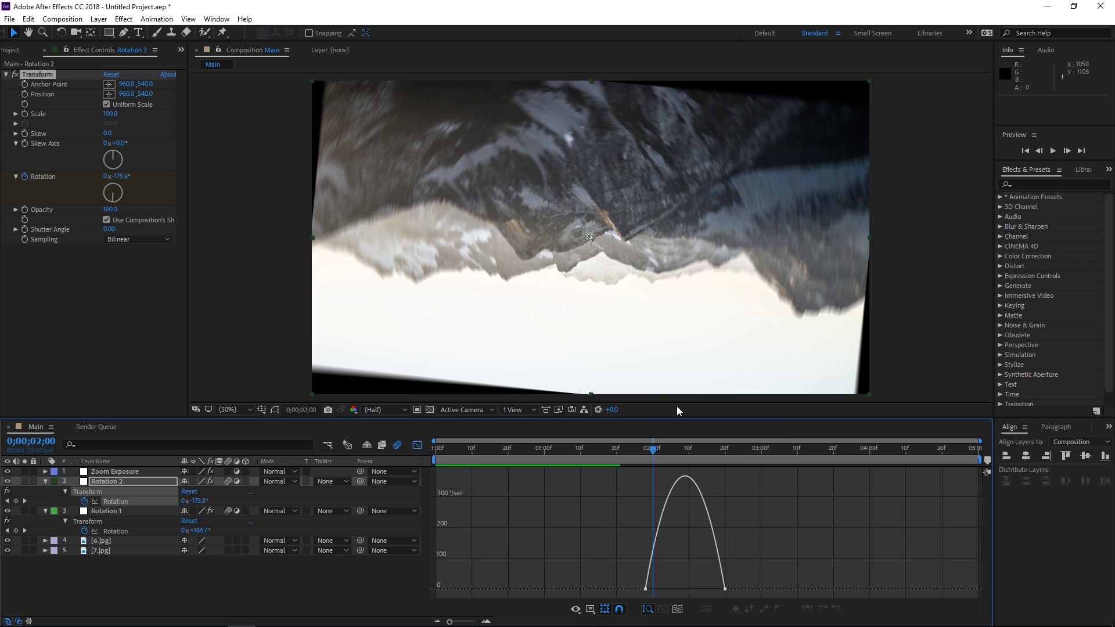
click(699, 488)
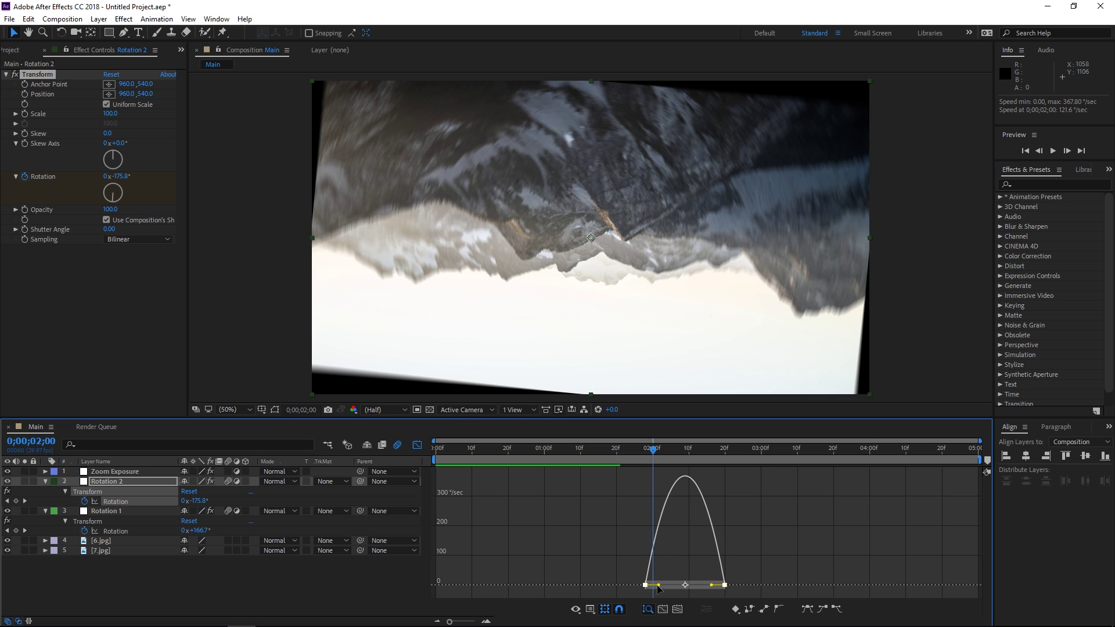
Reshape Rotation 2's speed curve so the rotation peaks near 0;00;02;00 and slows gradually, and return to the layer view.
drag(659, 588, 696, 587)
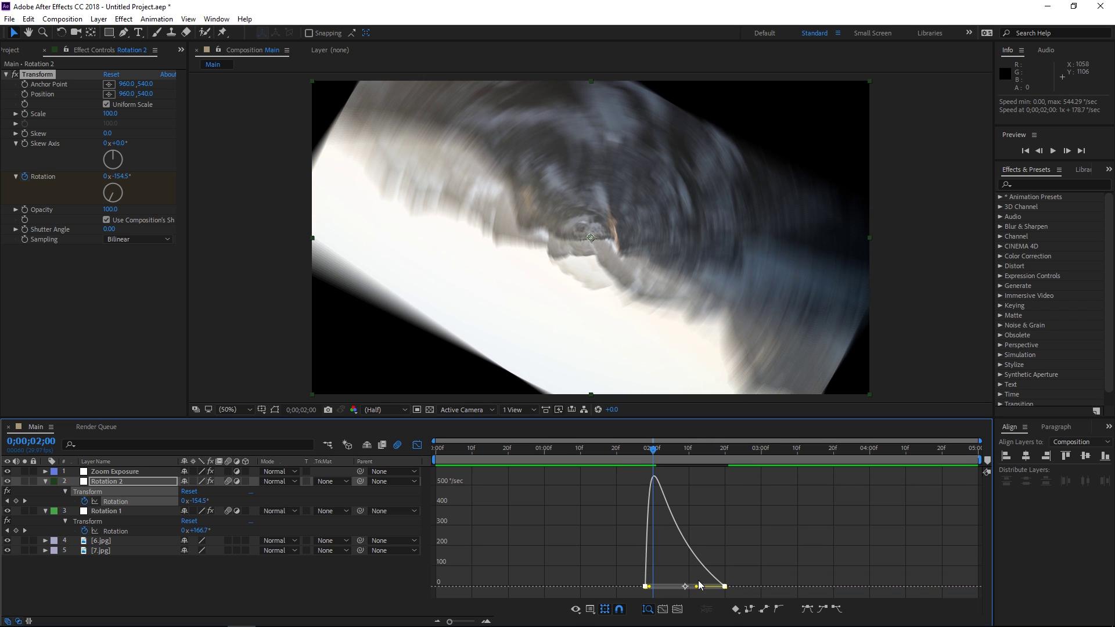
drag(700, 590, 694, 589)
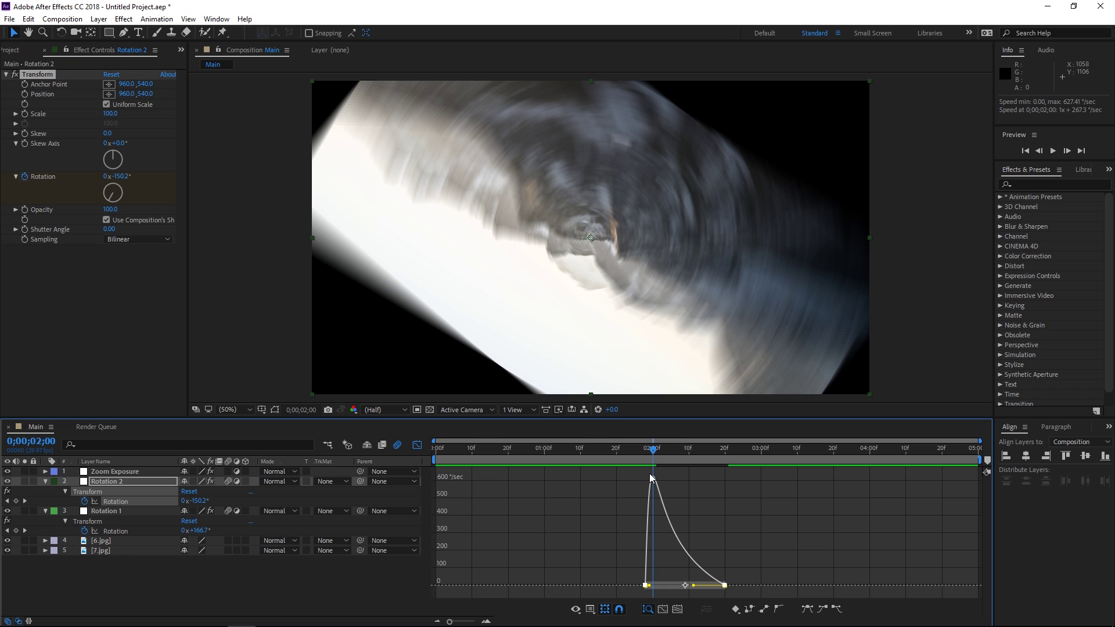
click(417, 445)
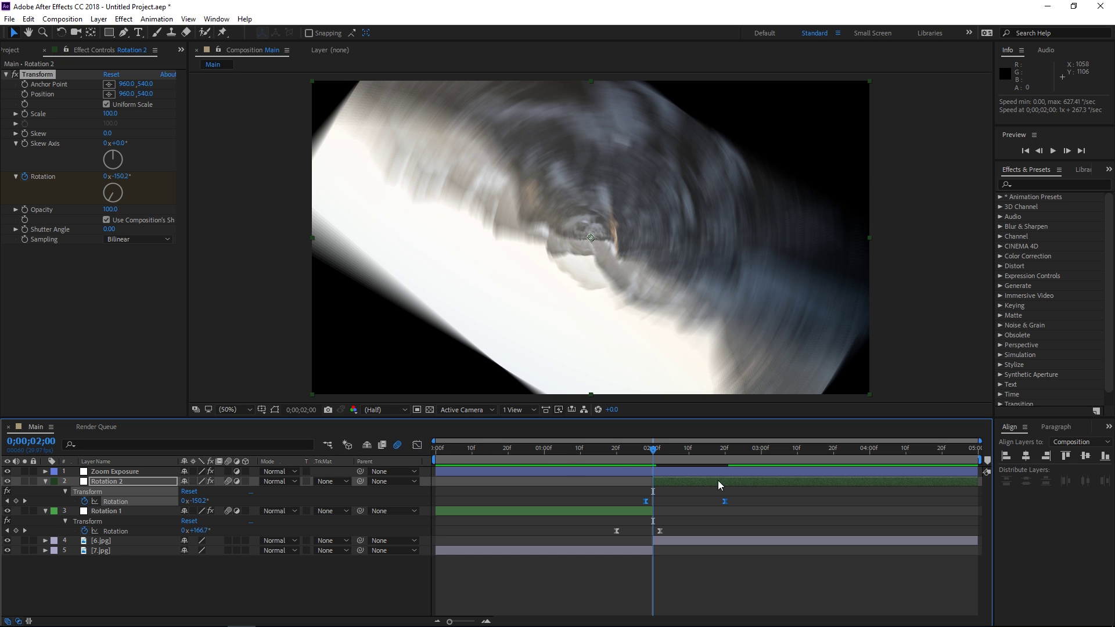
Play the spin transition from about 0;00;01;16 and scrub across the cut at 0;00;02;00 to check the motion.
click(601, 455)
key(space)
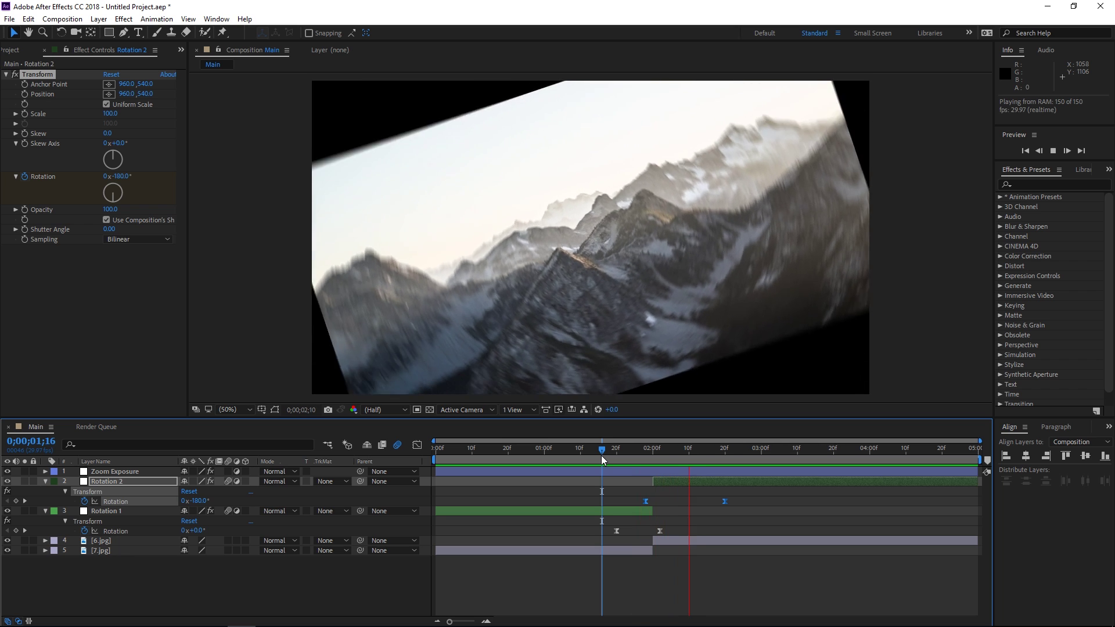
click(597, 455)
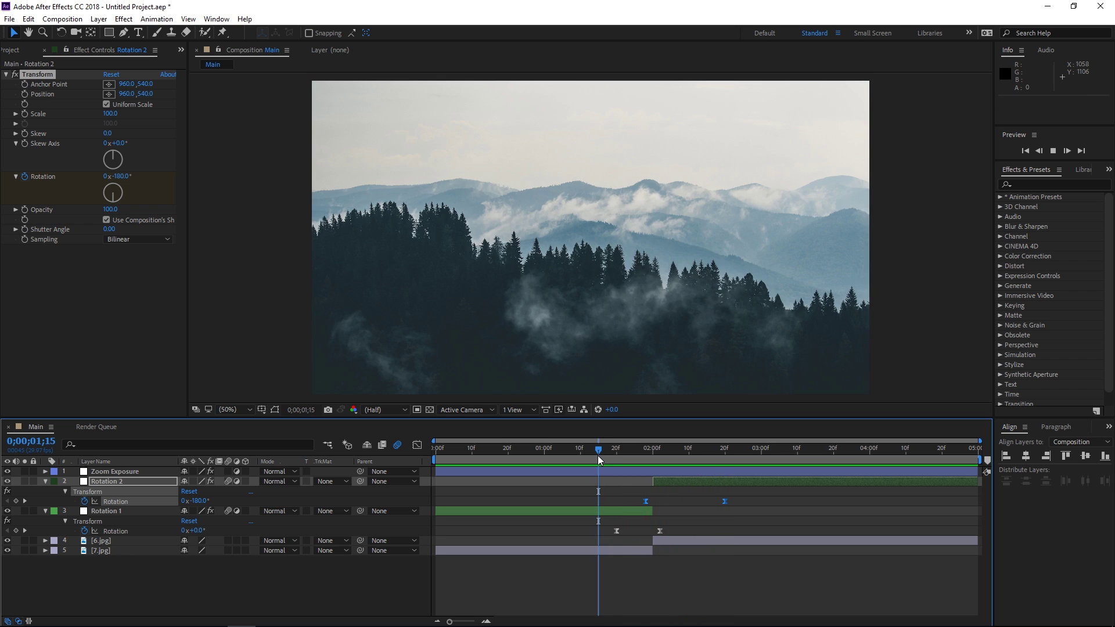
key(space)
click(650, 448)
click(656, 450)
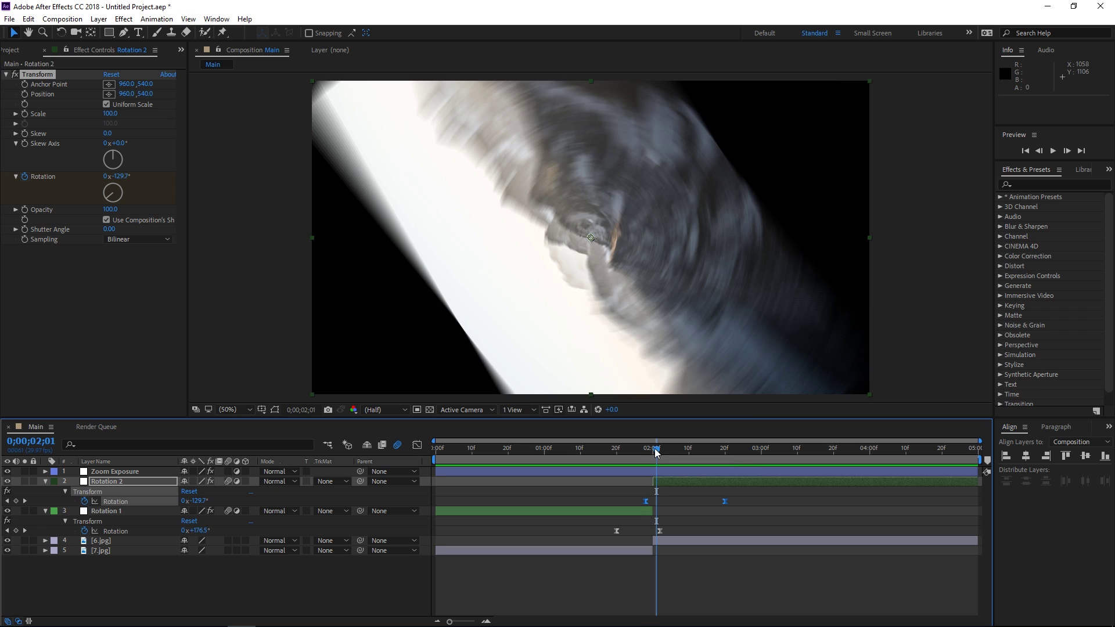
Start Scale and Exposure keyframes on the Zoom Exposure layer at 0;00;02;00 and reveal its keyframed properties.
click(655, 470)
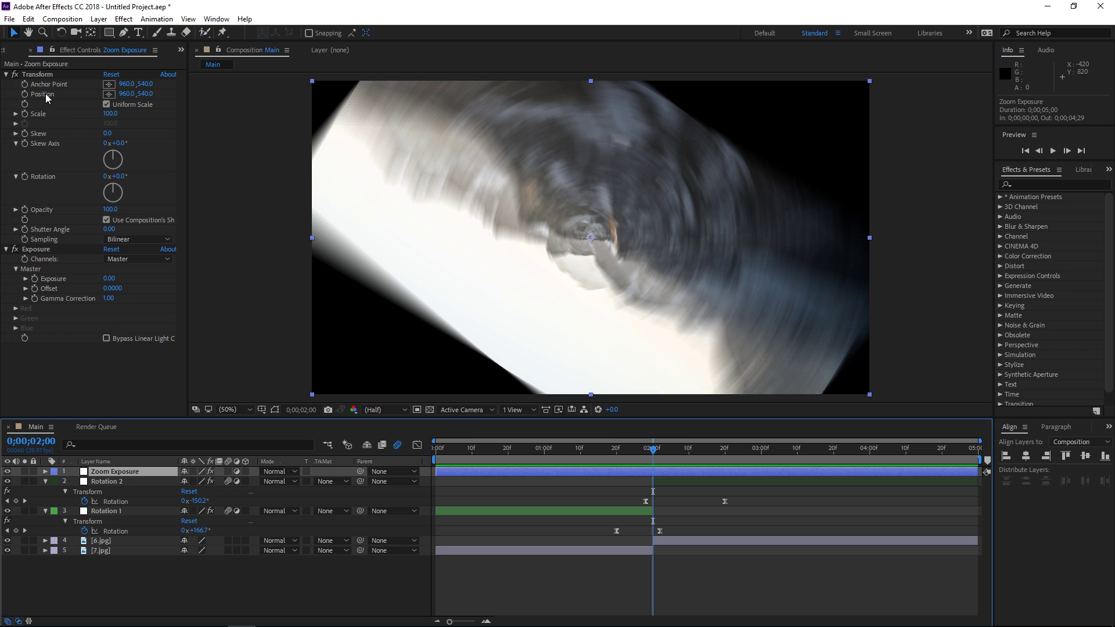
click(37, 76)
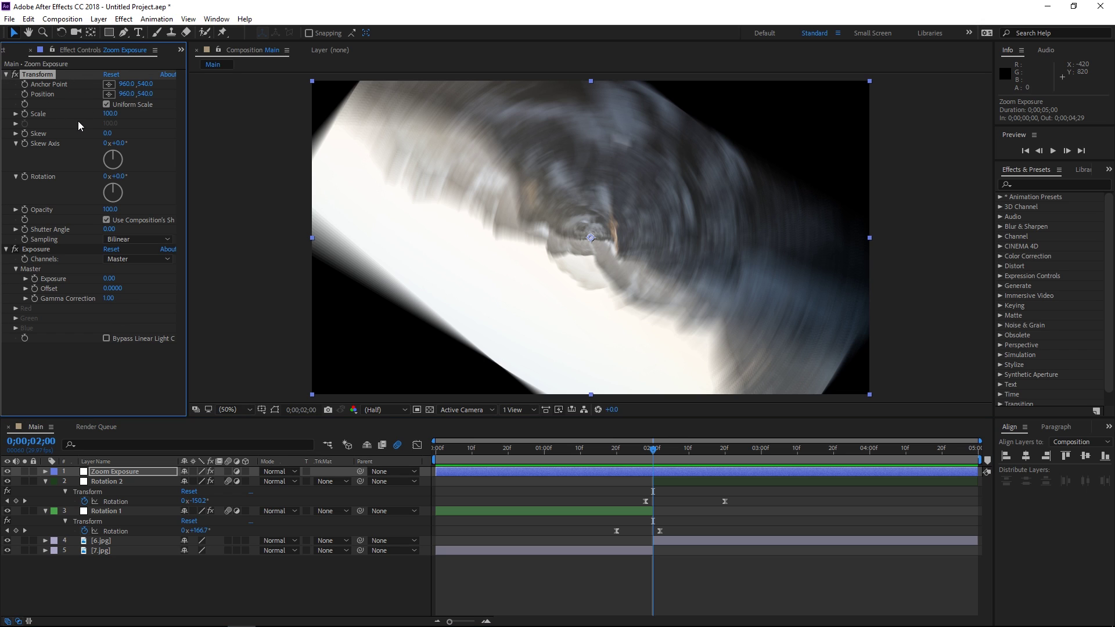
click(25, 114)
click(35, 278)
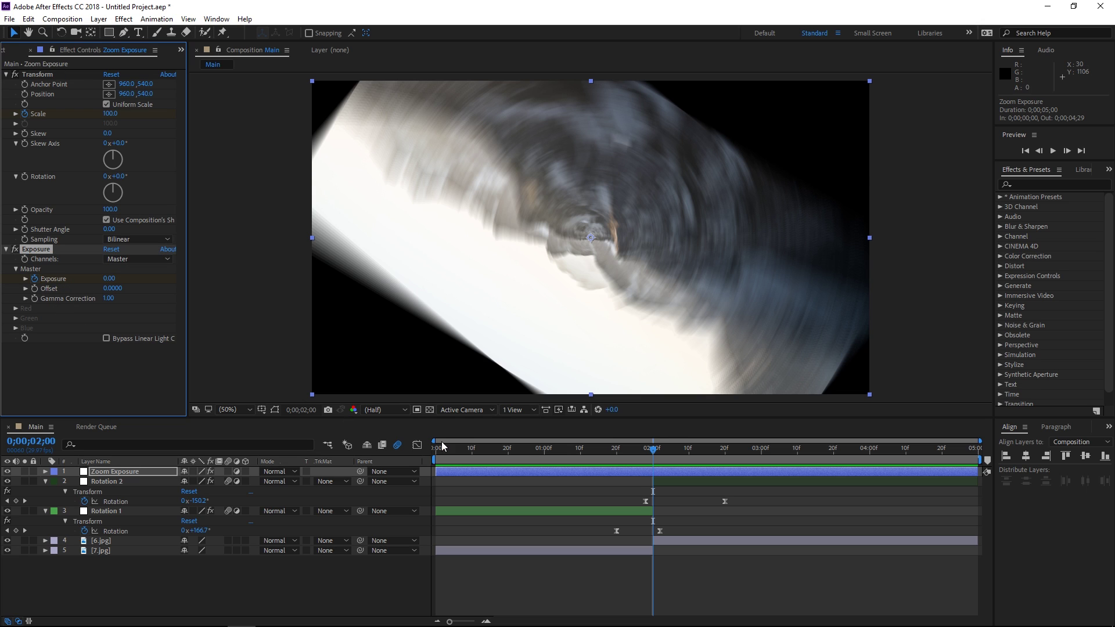
key(u)
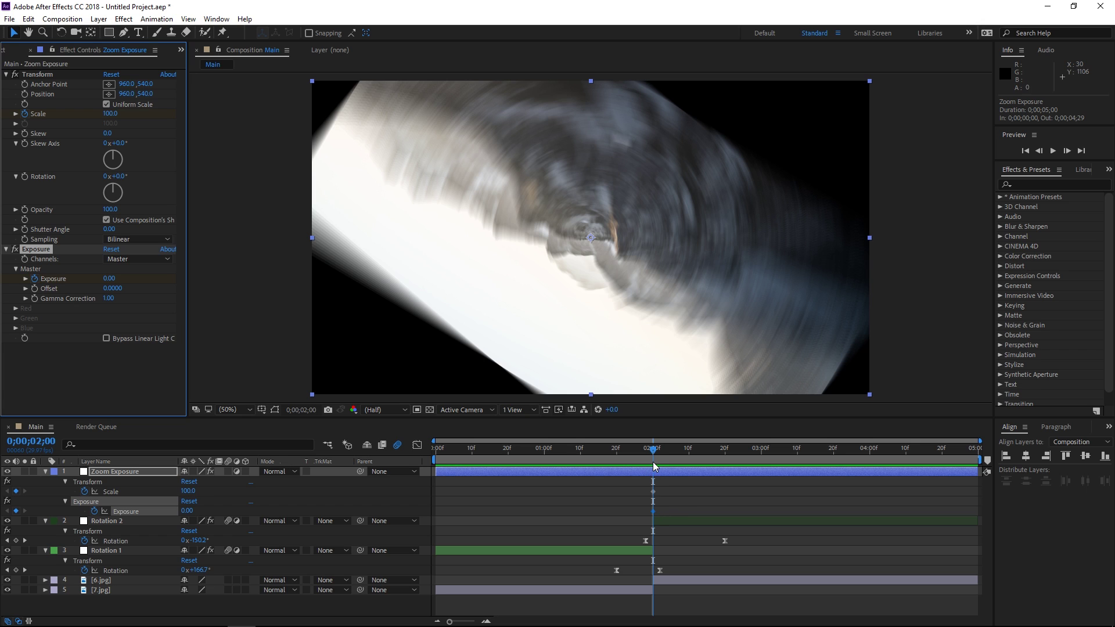
Set Zoom Exposure's Exposure keyframe at 0;00;02;00 to 1.5.
click(108, 278)
text(1.5)
key(Return)
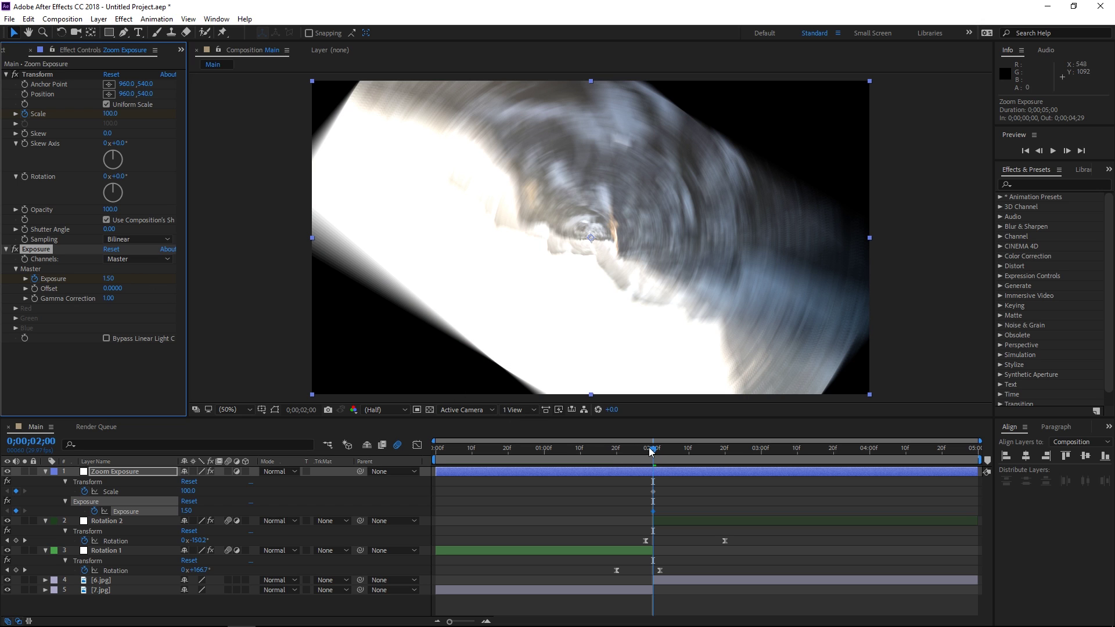
click(616, 449)
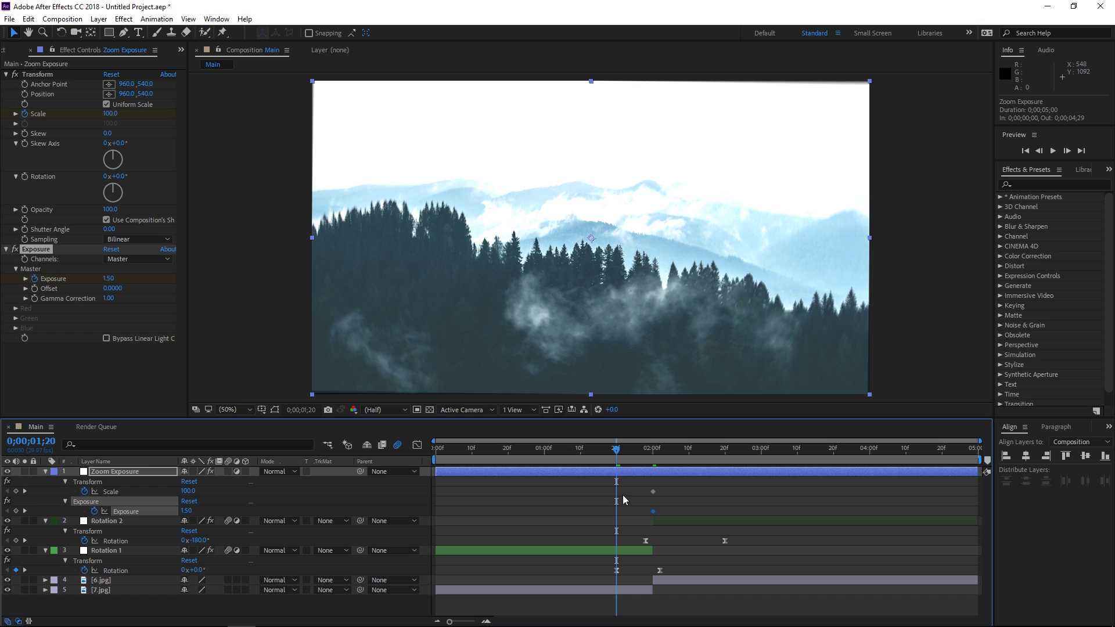
click(617, 570)
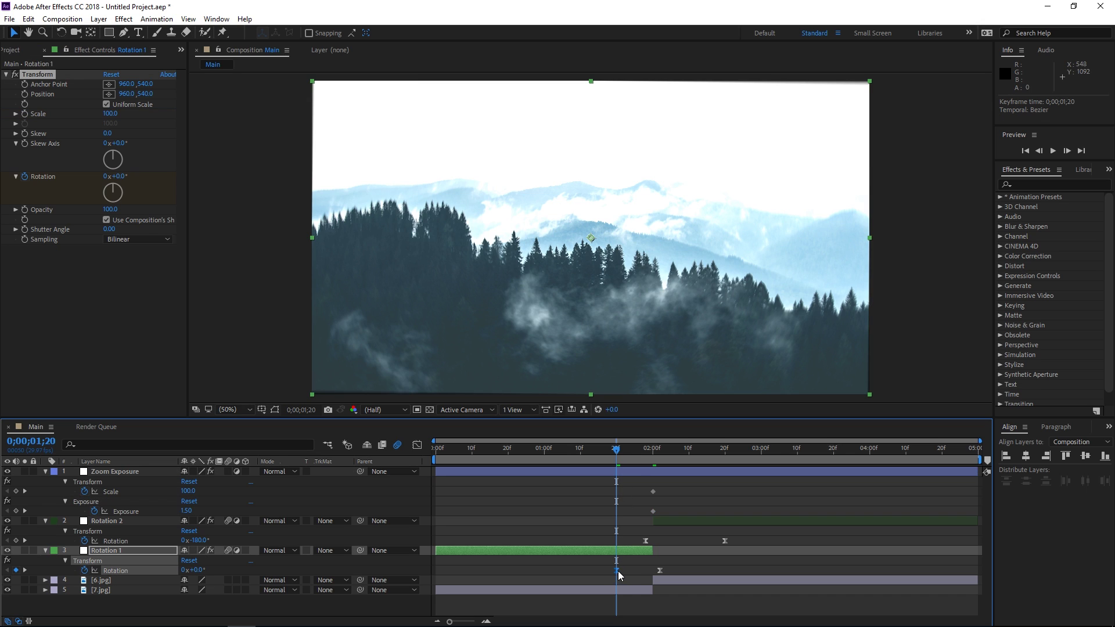
click(622, 471)
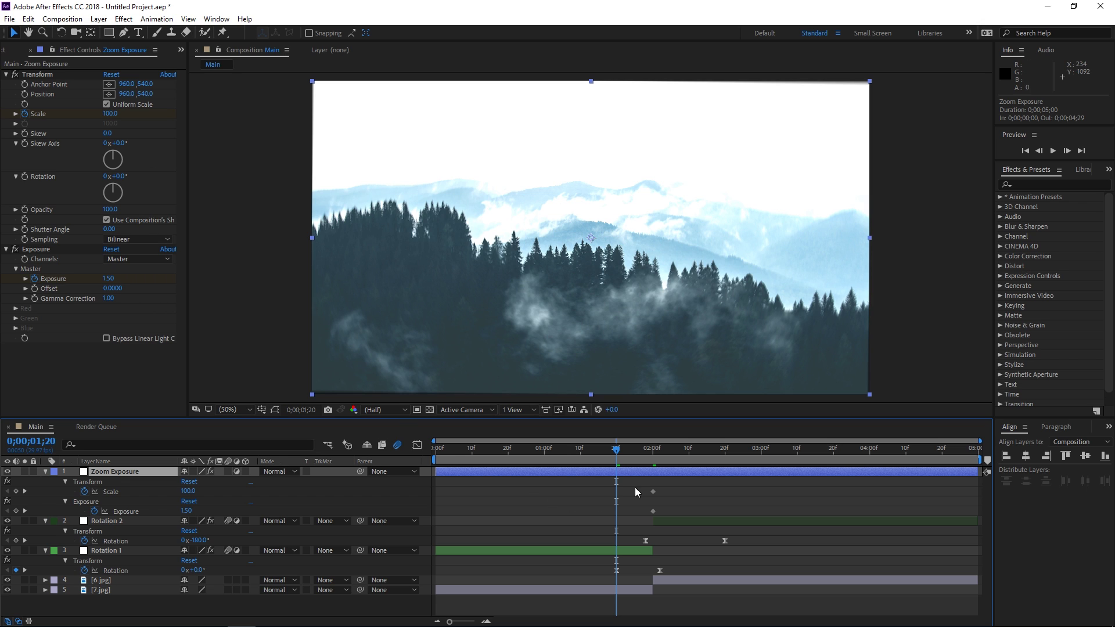
Set Zoom Exposure's Transform Scale keyframe at 0;00;02;00 to 200.
click(651, 451)
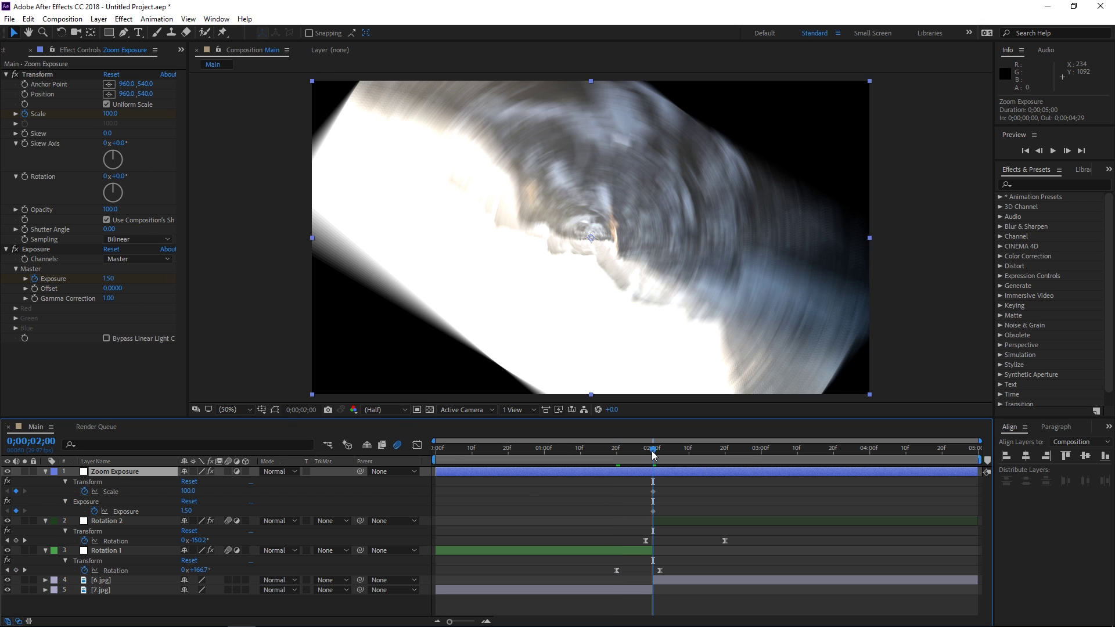
click(651, 496)
click(651, 492)
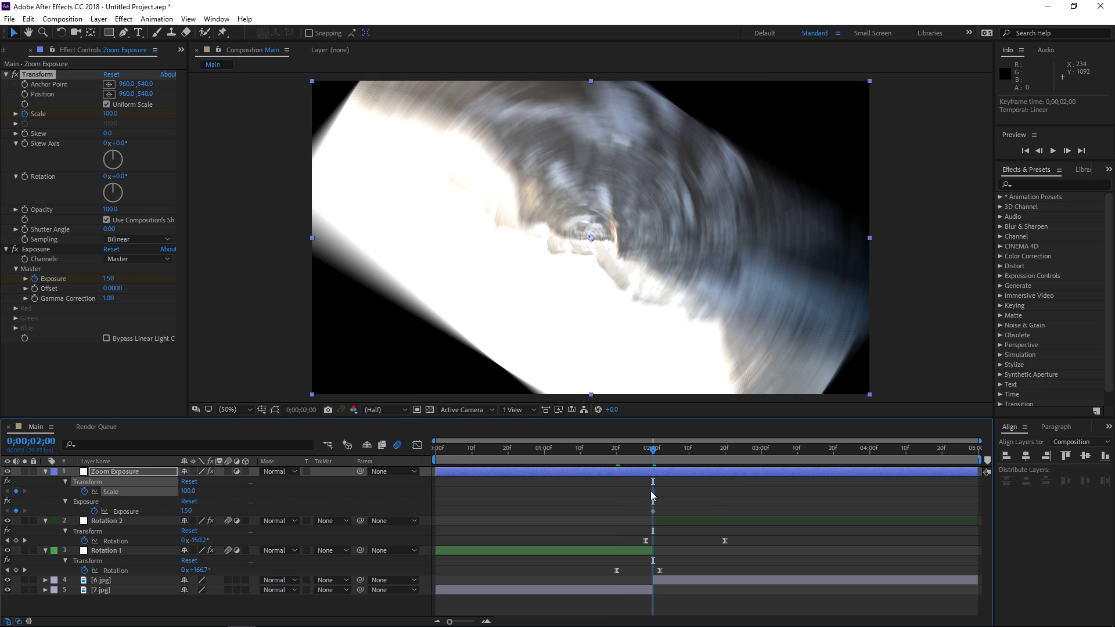
click(109, 114)
text(200)
key(Return)
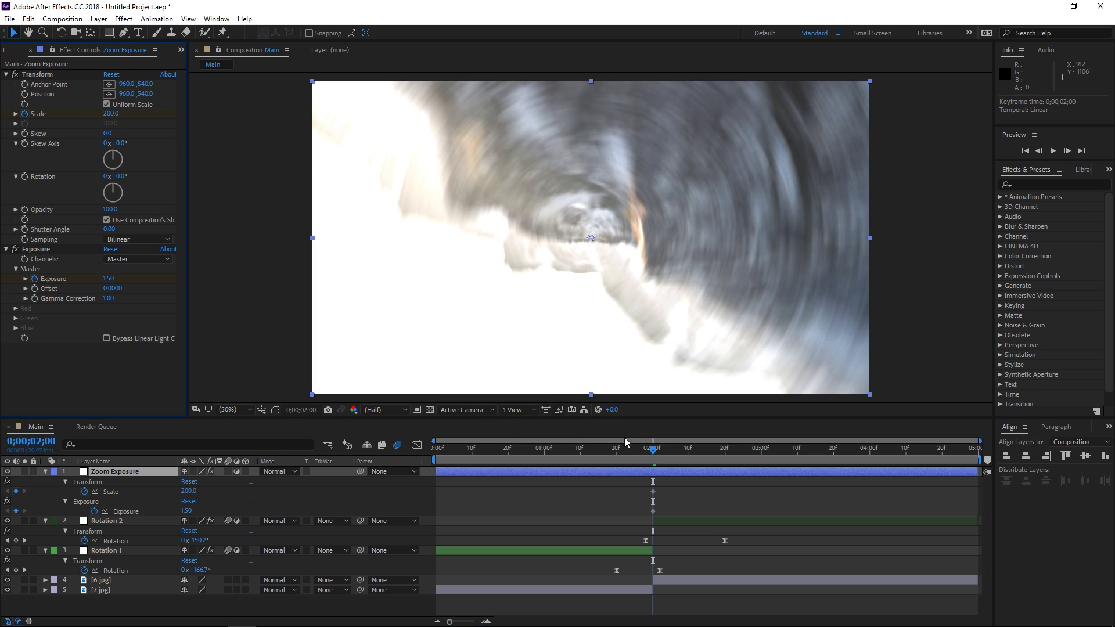
Add Zoom Exposure keyframes at 0;00;01;20 with Scale 100 and Exposure 0, aligned with Rotation 1's first keyframe.
click(618, 449)
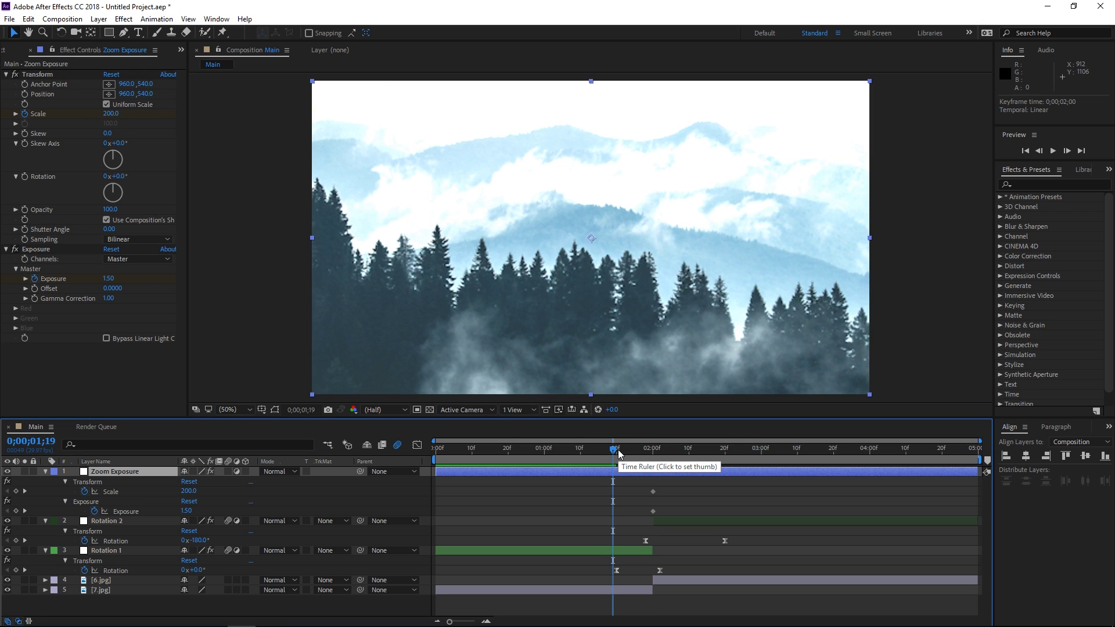
drag(619, 453, 617, 450)
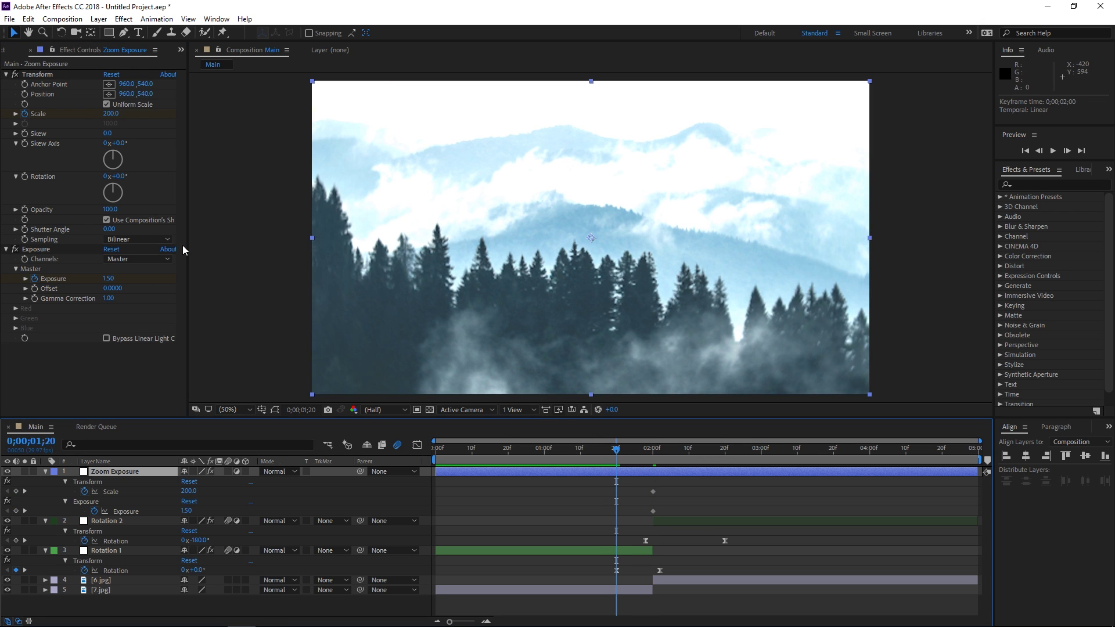
click(112, 114)
text(100)
key(Return)
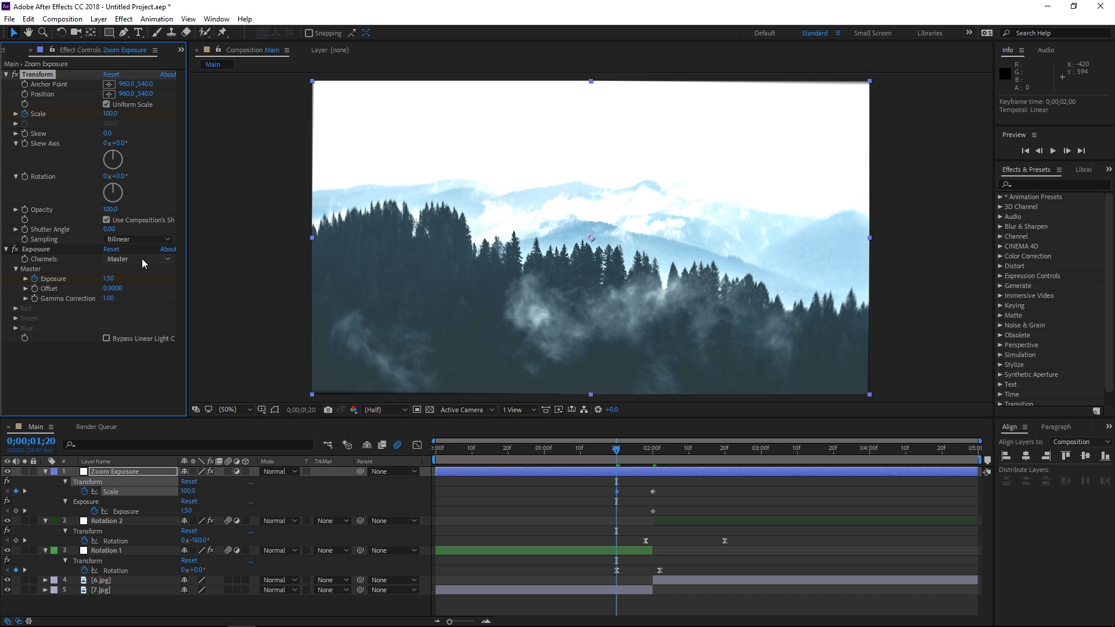
click(114, 280)
text(0)
key(Return)
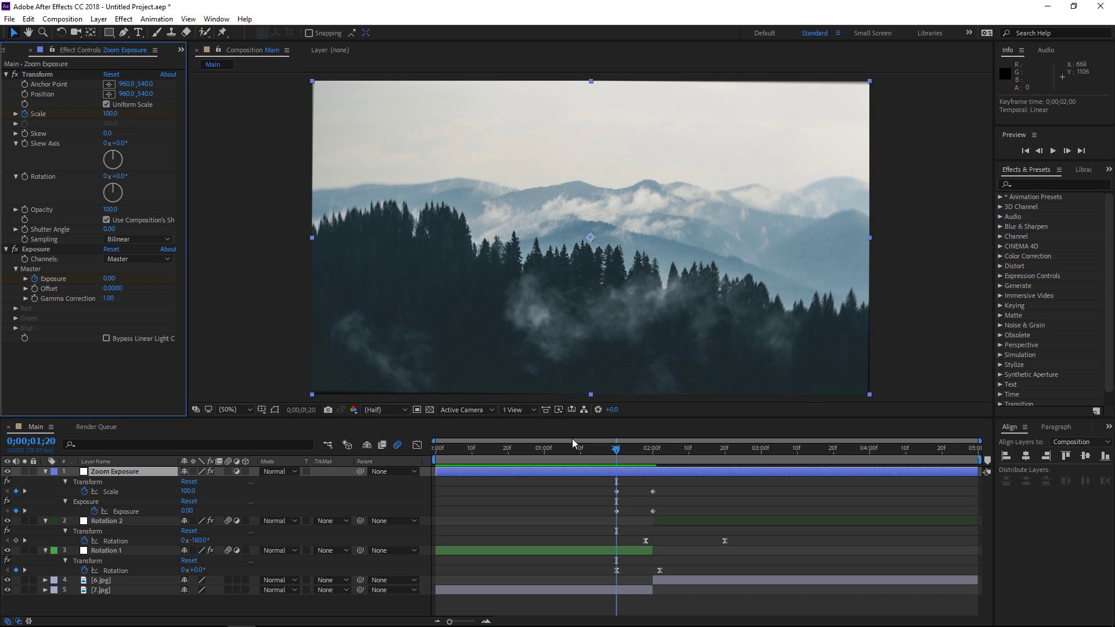
Add Zoom Exposure keyframes at 0;00;02;20 with Scale 100 and Exposure 0, aligned with Rotation 2's last keyframe.
drag(614, 456, 726, 460)
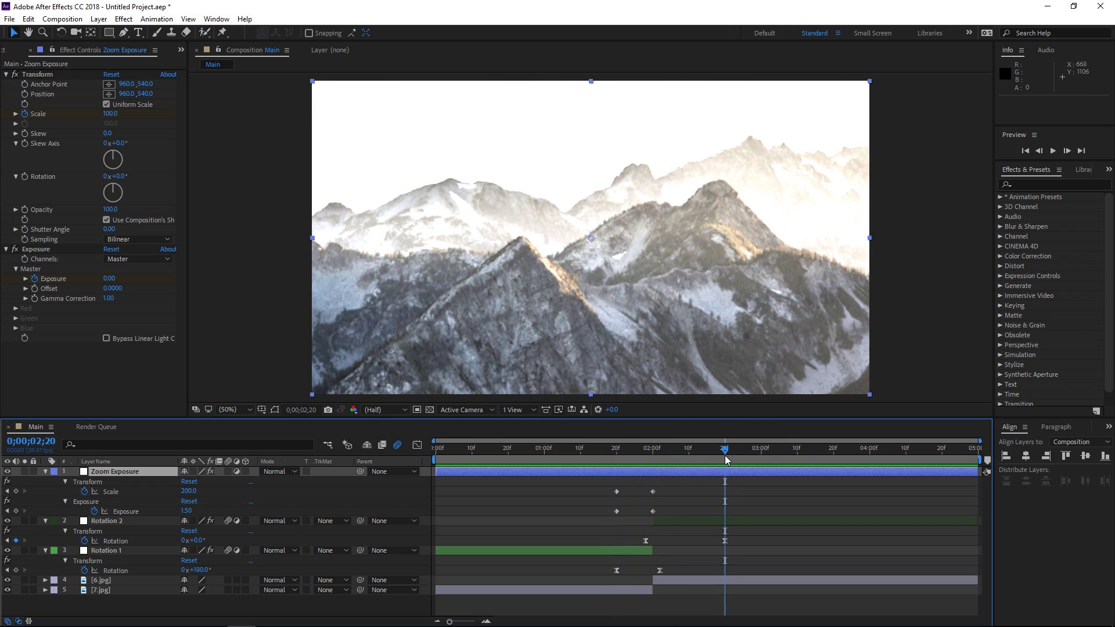
click(110, 114)
text(10)
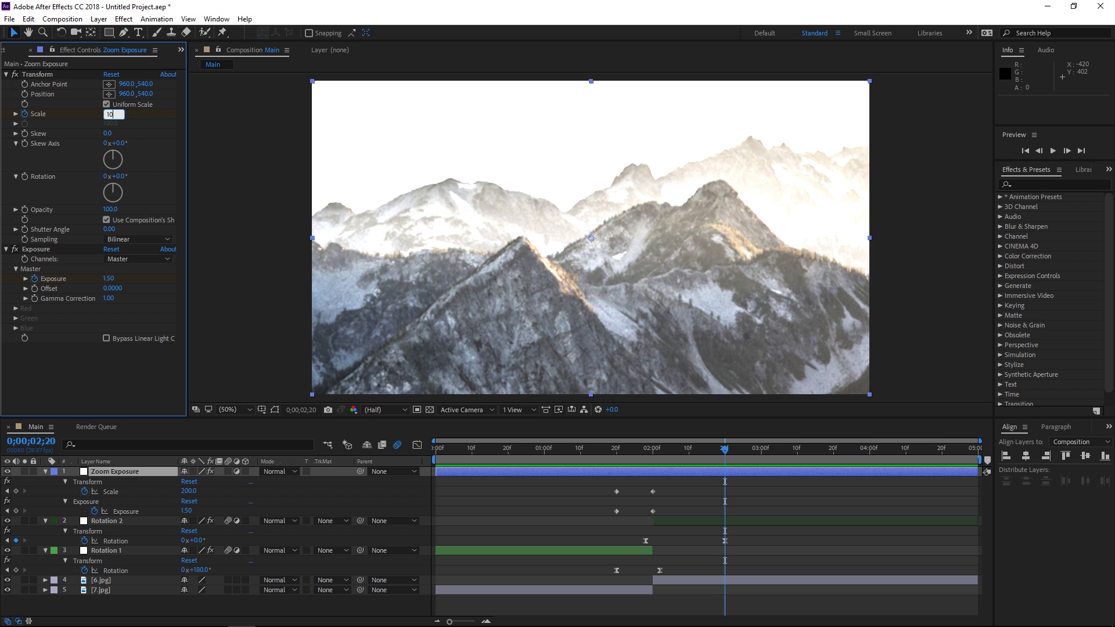
text(0)
key(Return)
click(109, 278)
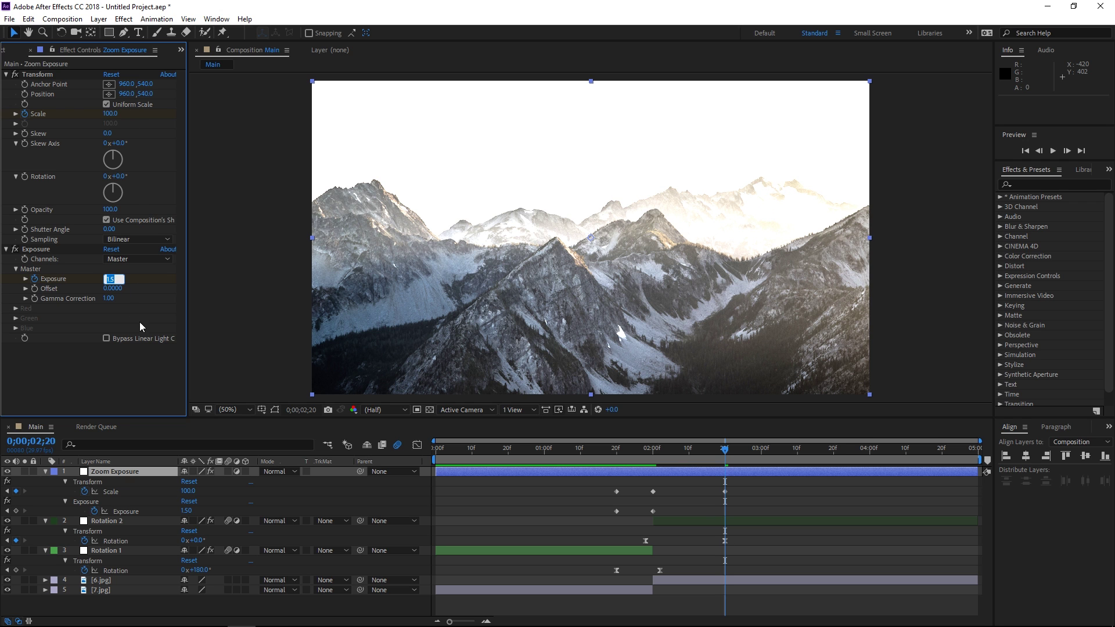
text(0)
key(Return)
Play the zoom and flash from 0;00;01;13, and scrub from 0;00;01;20 to 0;00;02;00 to check them.
click(593, 452)
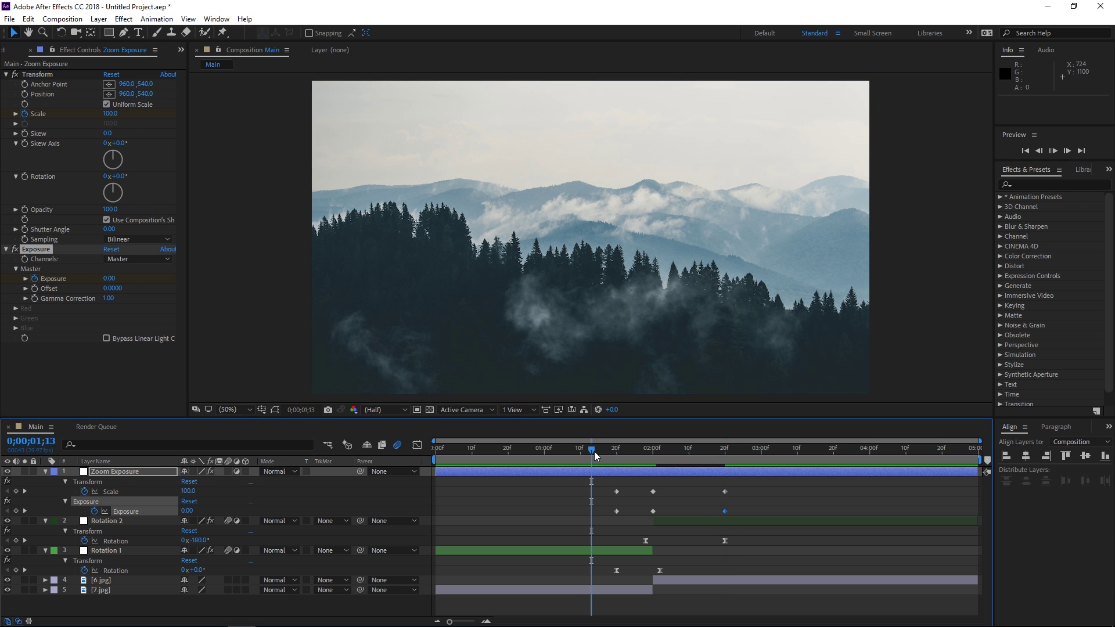
key(space)
click(617, 451)
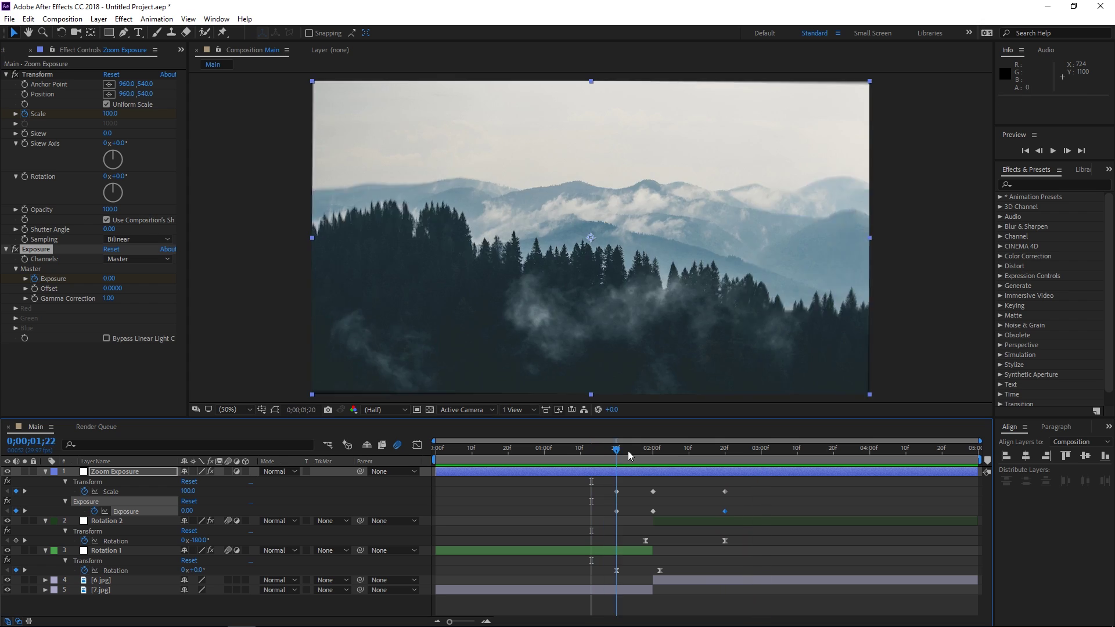
drag(629, 451, 653, 449)
Apply Easy Ease to Zoom Exposure's three Scale keyframes and show their speed graph in the Graph Editor.
drag(760, 482, 600, 493)
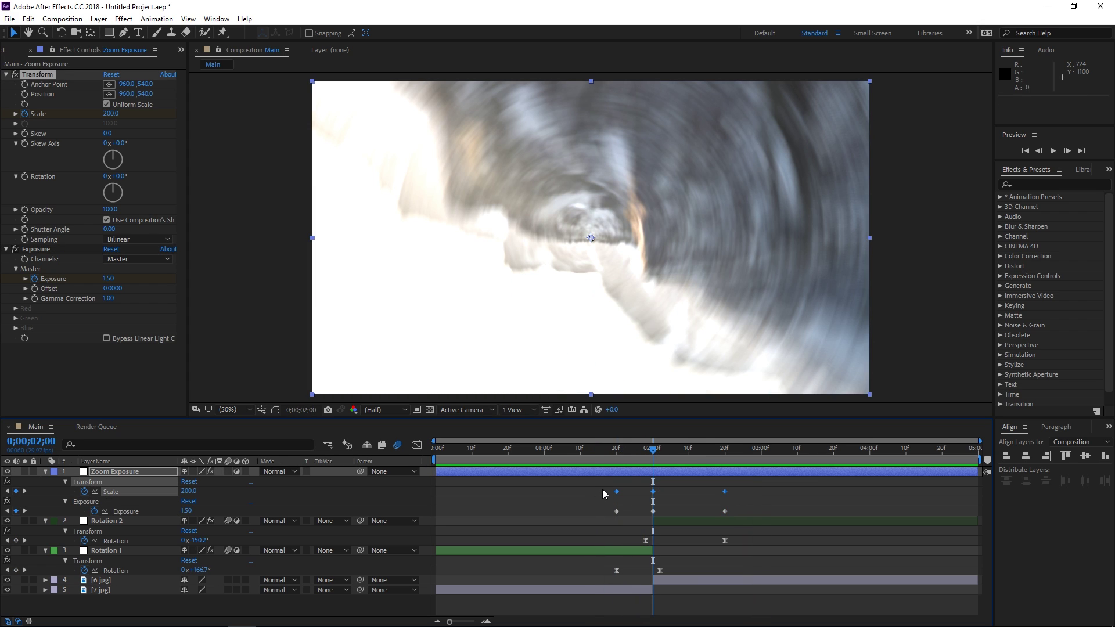
key(F9)
click(418, 446)
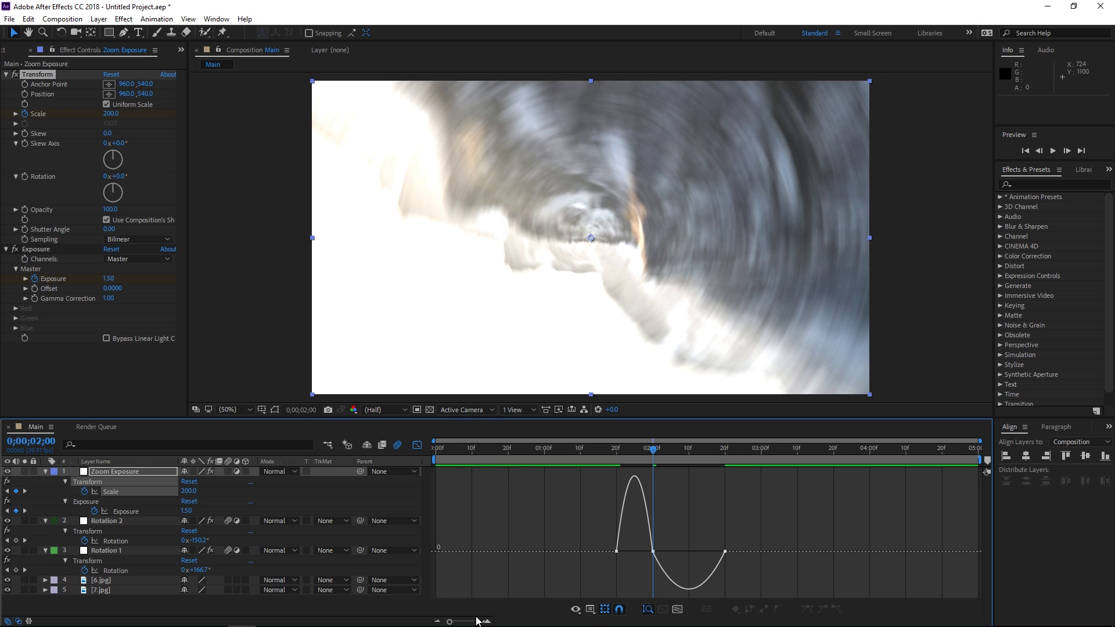
Reshape Zoom Exposure's Scale speed curve, lengthening the outer keyframes' handles and shortening the middle one's outgoing handle, so speed peaks near the cut.
click(654, 551)
drag(665, 553, 659, 553)
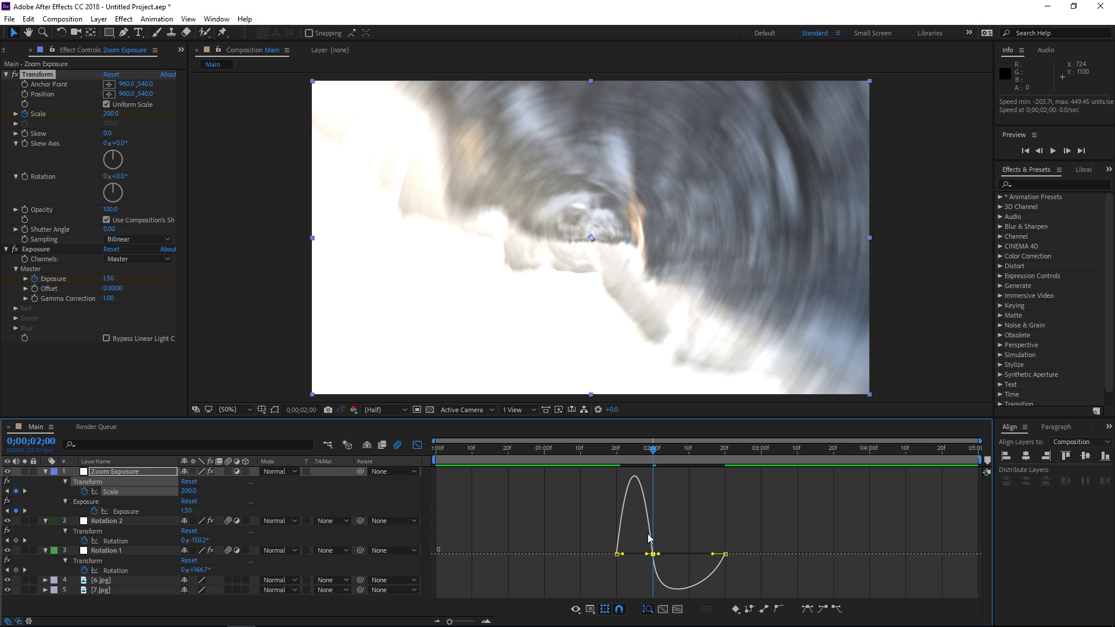
click(622, 555)
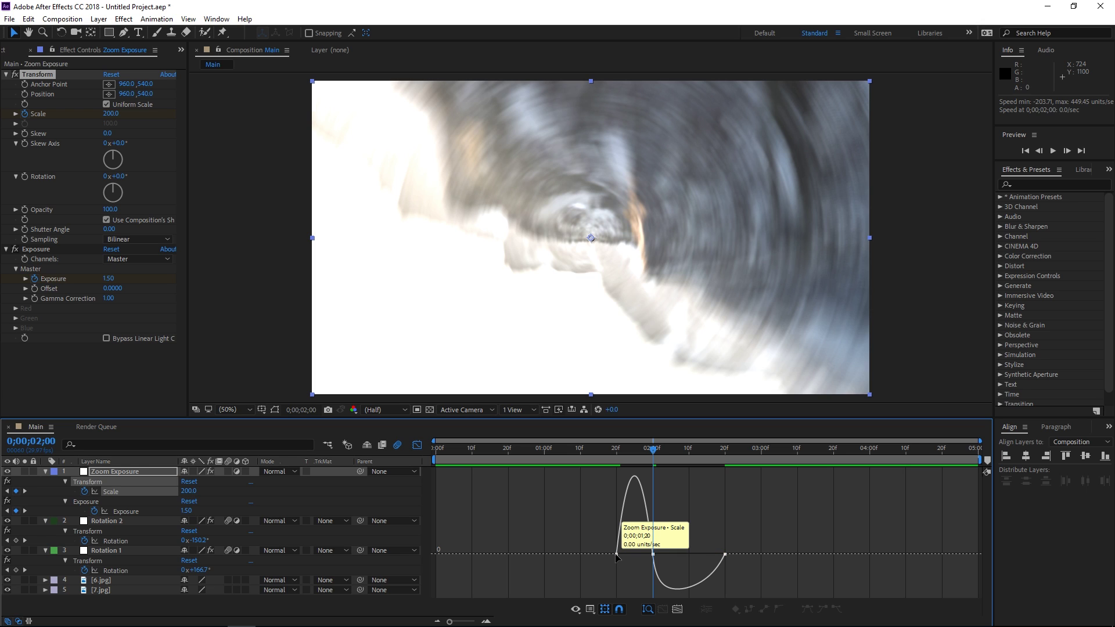
drag(623, 555, 630, 554)
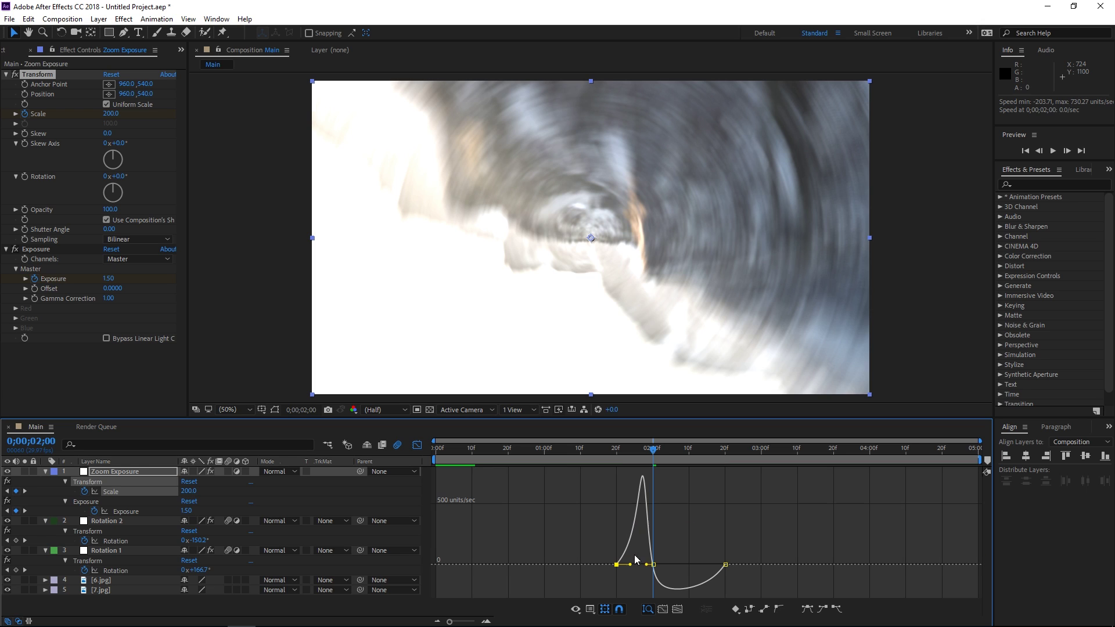
click(726, 565)
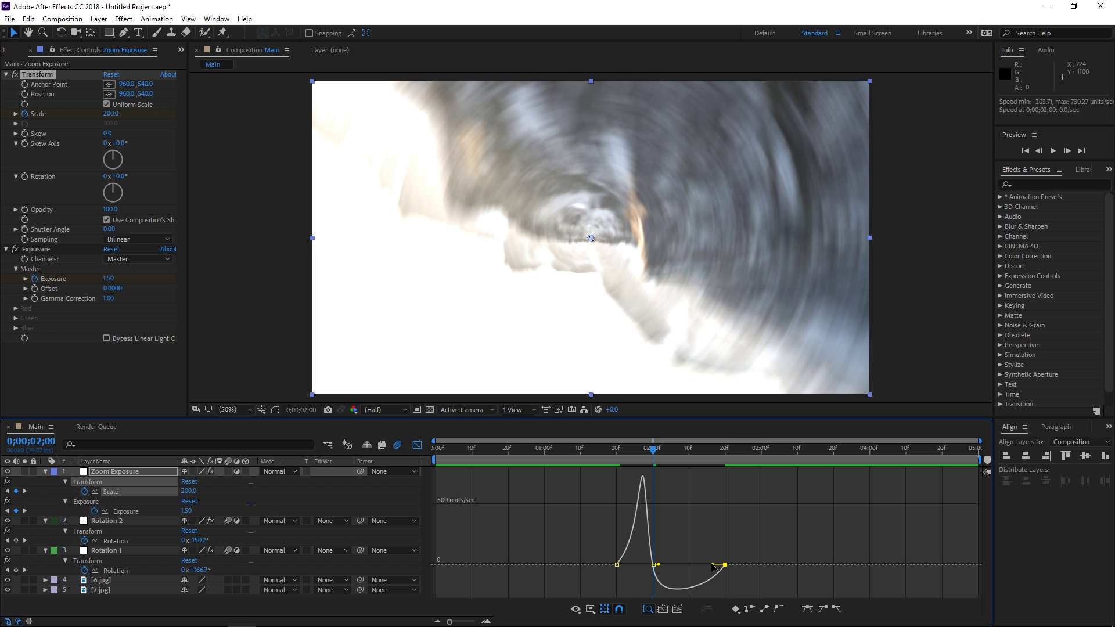
drag(713, 565, 703, 564)
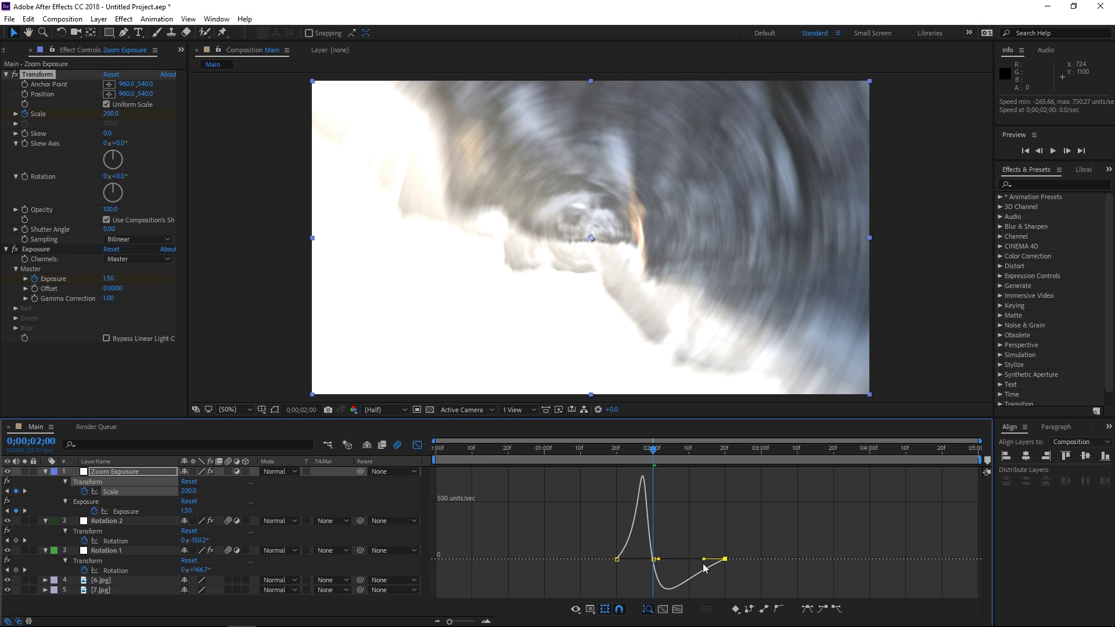
click(672, 565)
Return to the layer view and play the transition from 0;00;01;16 to check the eased zoom.
drag(649, 465, 602, 451)
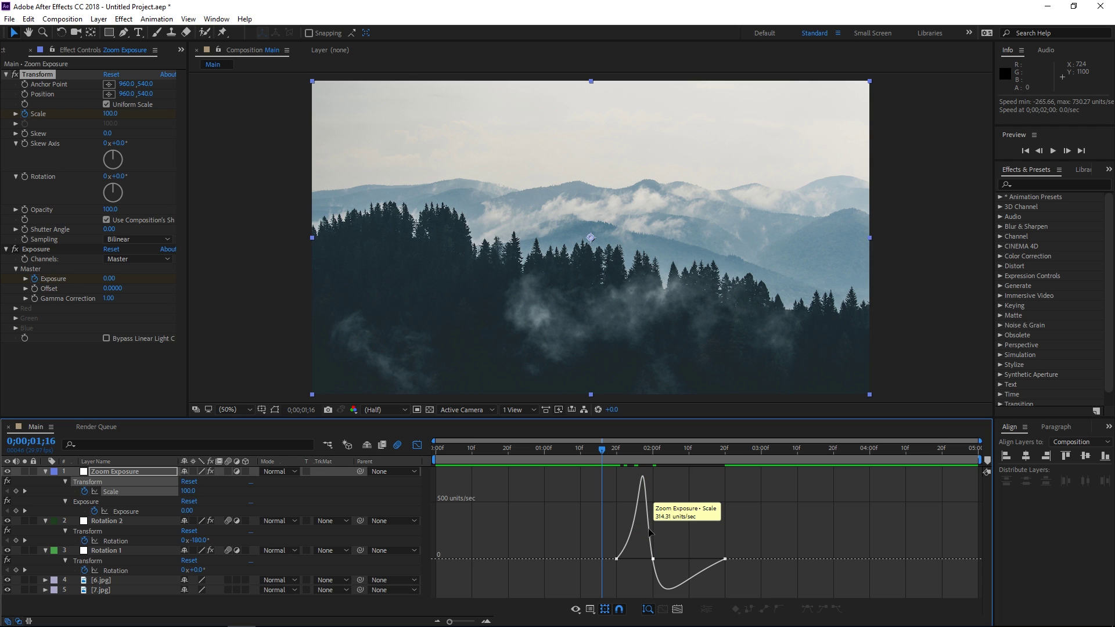
click(418, 445)
click(582, 457)
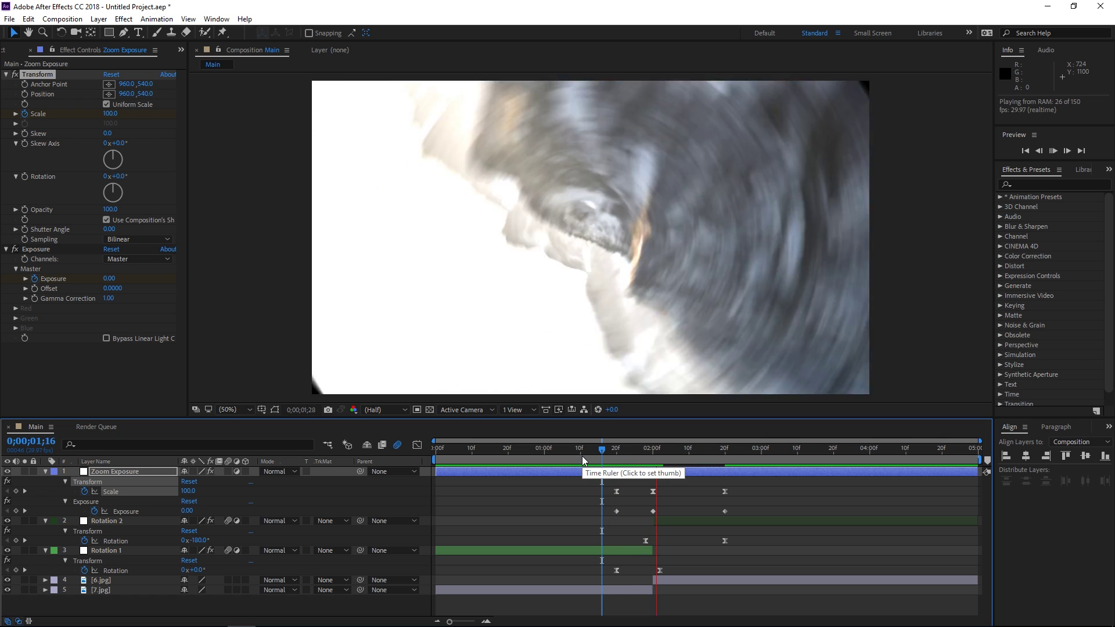
Check the black edges at 0;00;01;26 and apply the Motion Tile effect to both image layers, 7.jpg and 6.jpg.
drag(582, 455, 637, 467)
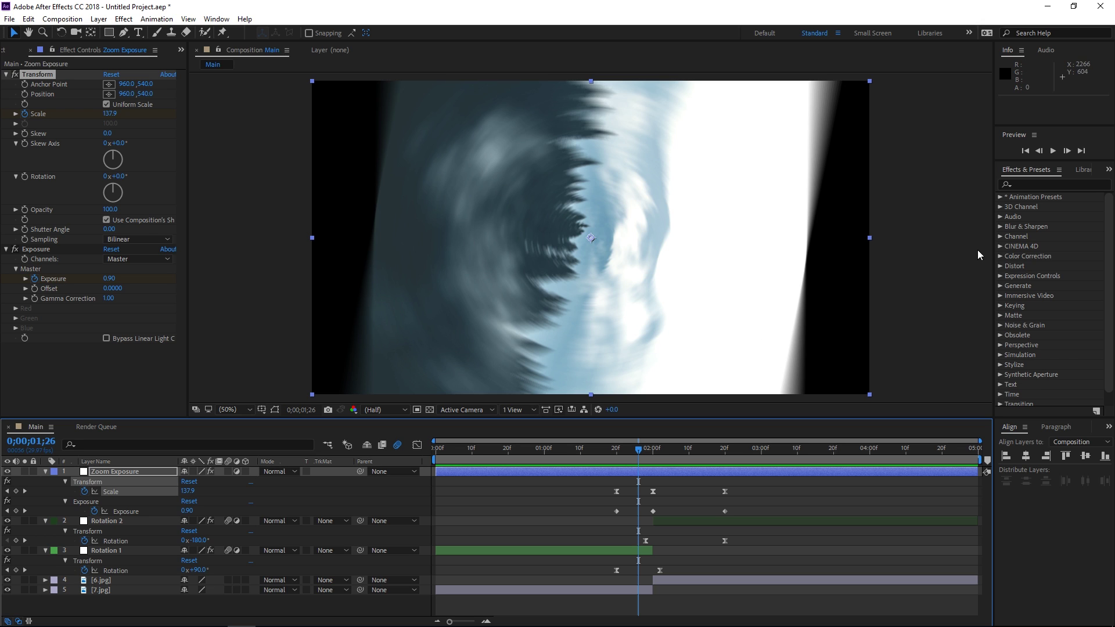
click(1025, 184)
text(moti)
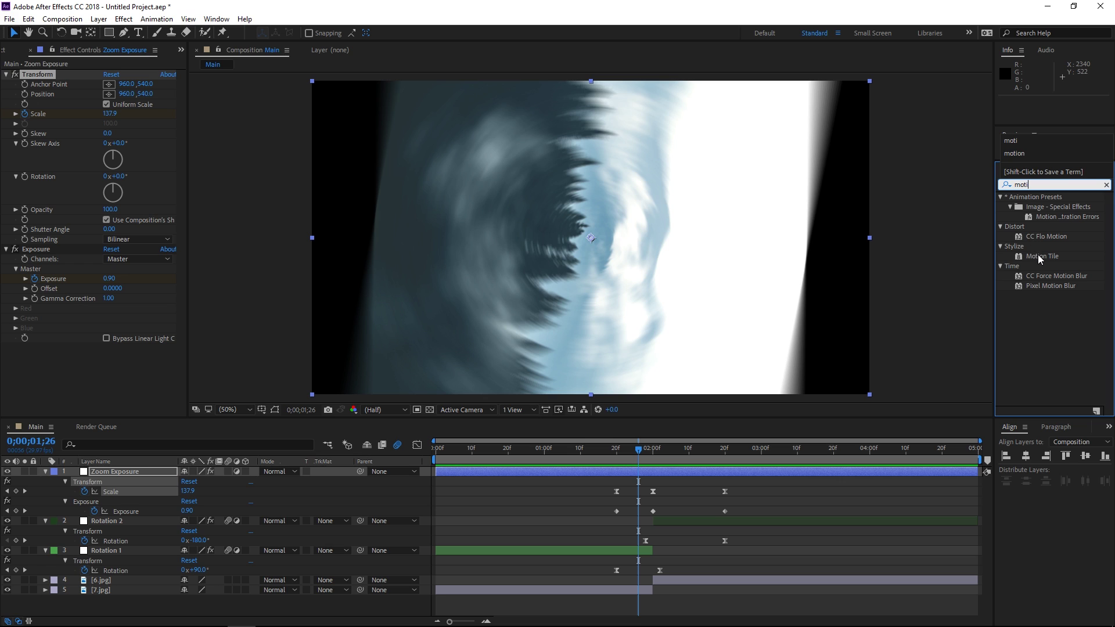
click(1037, 256)
drag(1037, 256, 641, 588)
drag(1041, 256, 694, 578)
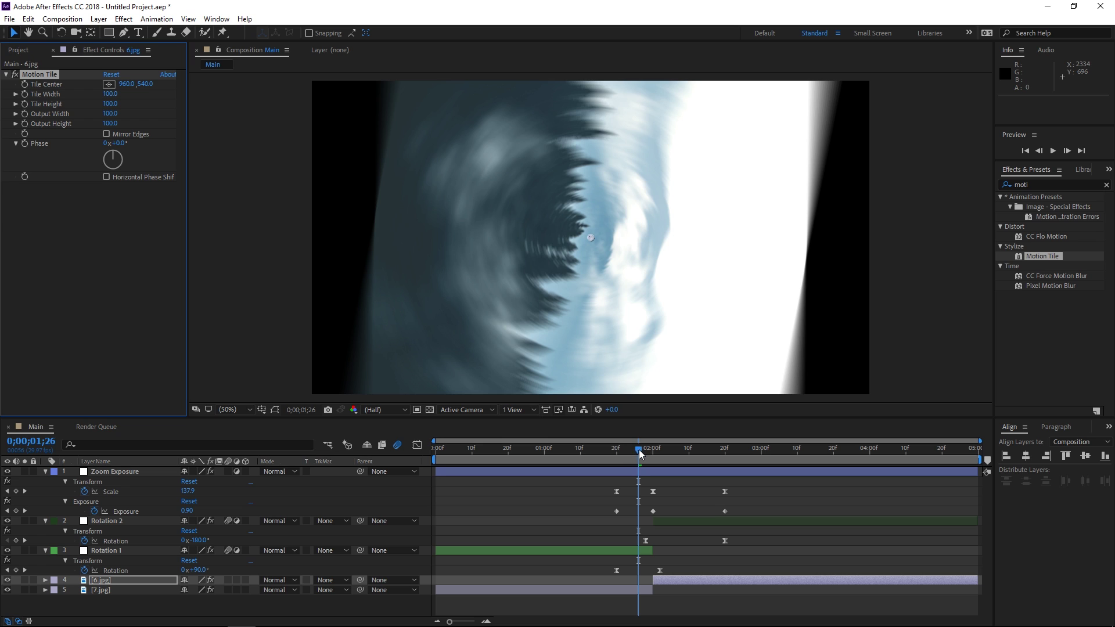
Enable Mirror Edges in Motion Tile on 6.jpg and 7.jpg, and set 7.jpg's Output Width to 240 and Output Height to 390 at 0;00;01;23.
drag(639, 450, 630, 448)
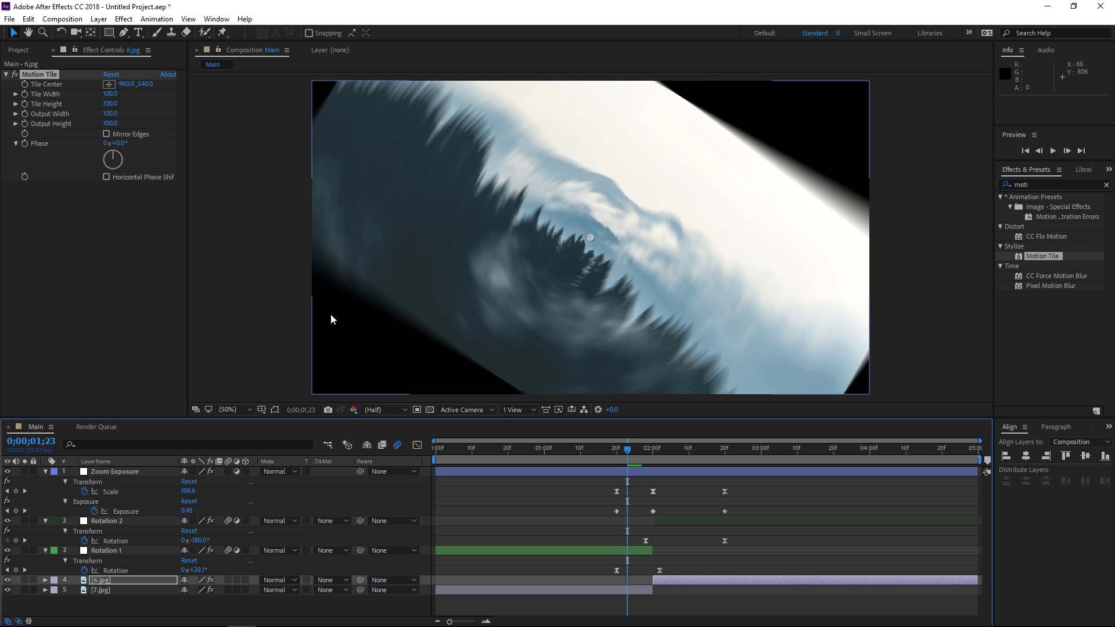
click(107, 134)
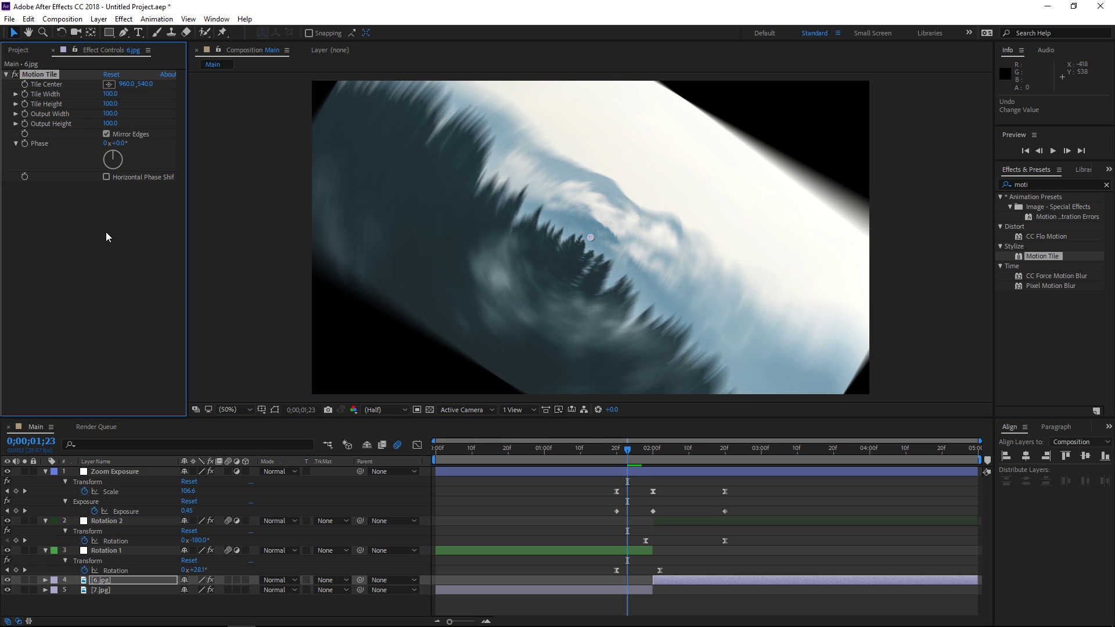
click(105, 590)
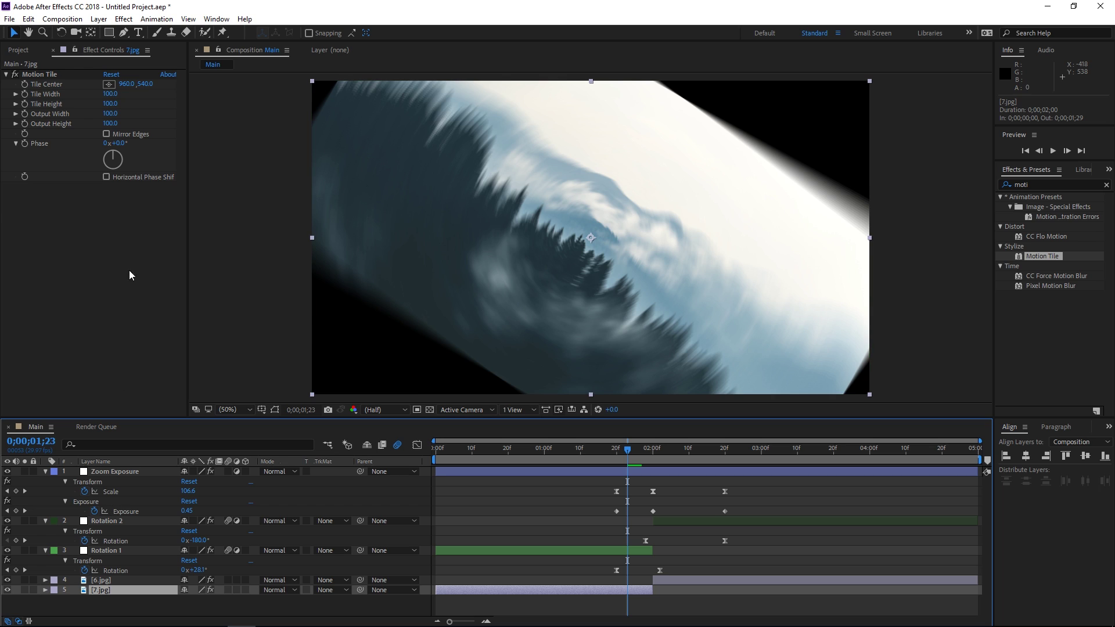
click(106, 134)
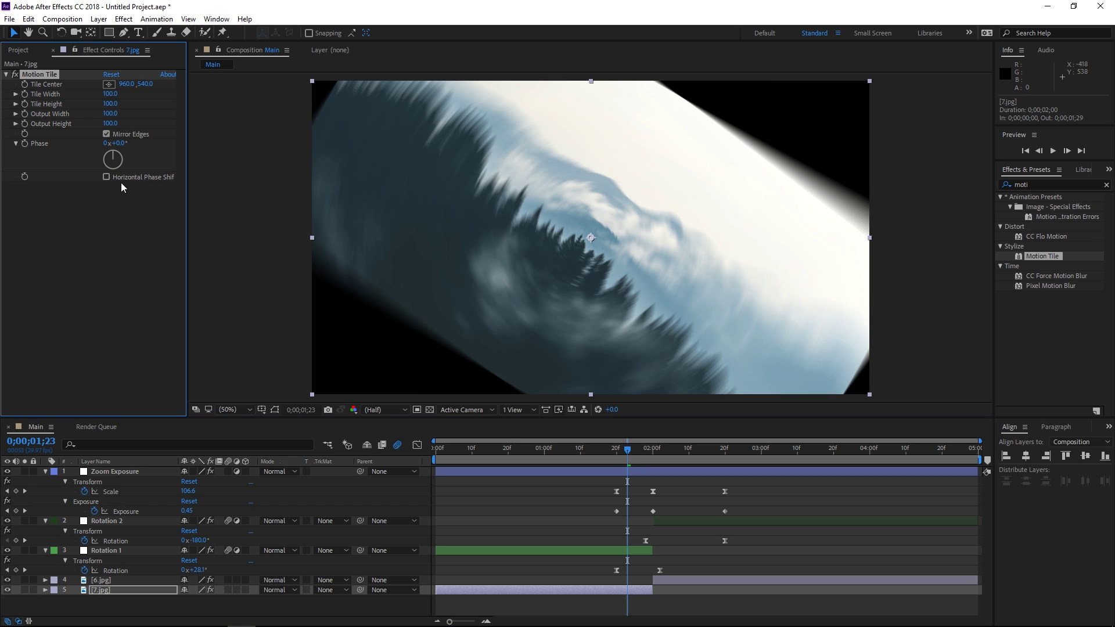
mouse_move(111, 125)
mouse_down()
mouse_move(132, 128)
mouse_move(124, 115)
mouse_up()
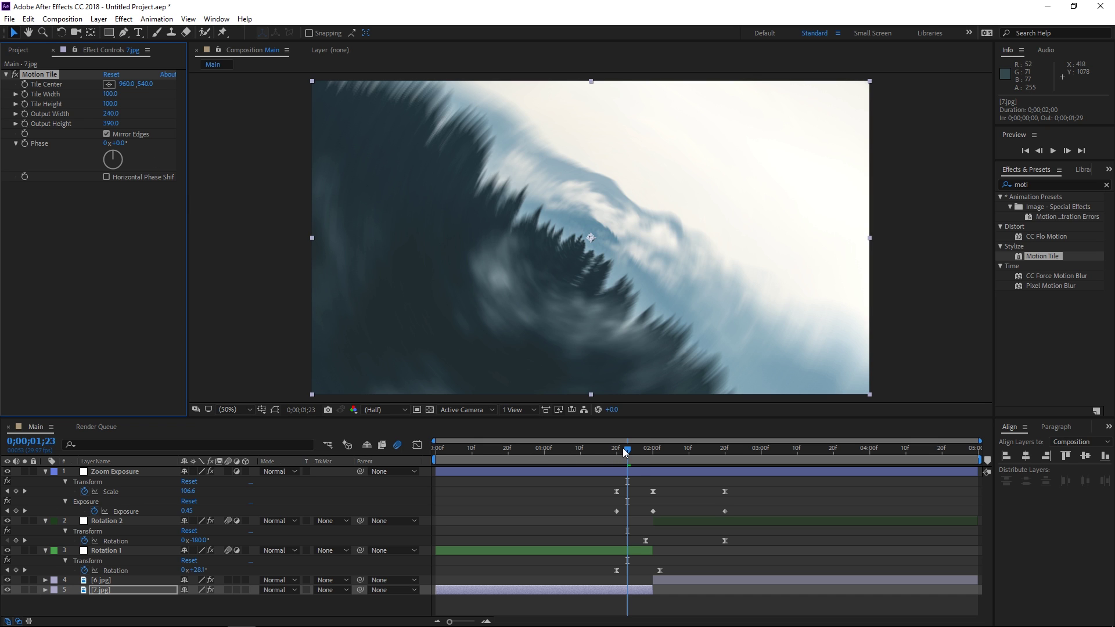
At 0;00;02;06, set 6.jpg's Motion Tile Output Width to 210 and Output Height to 300, and play the composition from the start.
drag(626, 453, 674, 458)
click(688, 577)
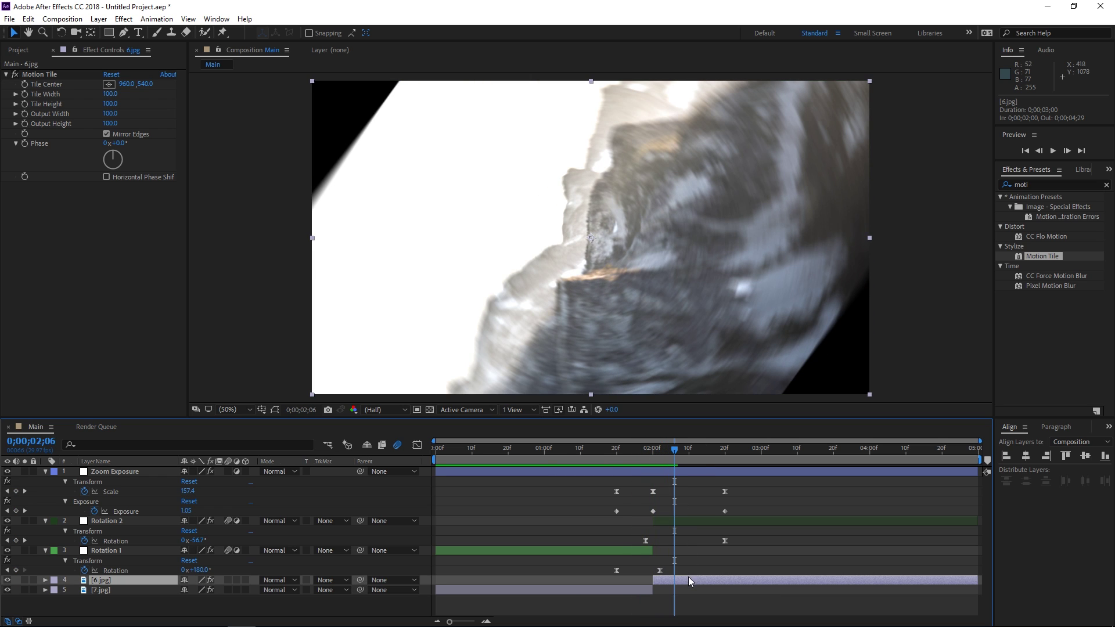
drag(110, 123, 121, 114)
drag(656, 465, 530, 480)
key(space)
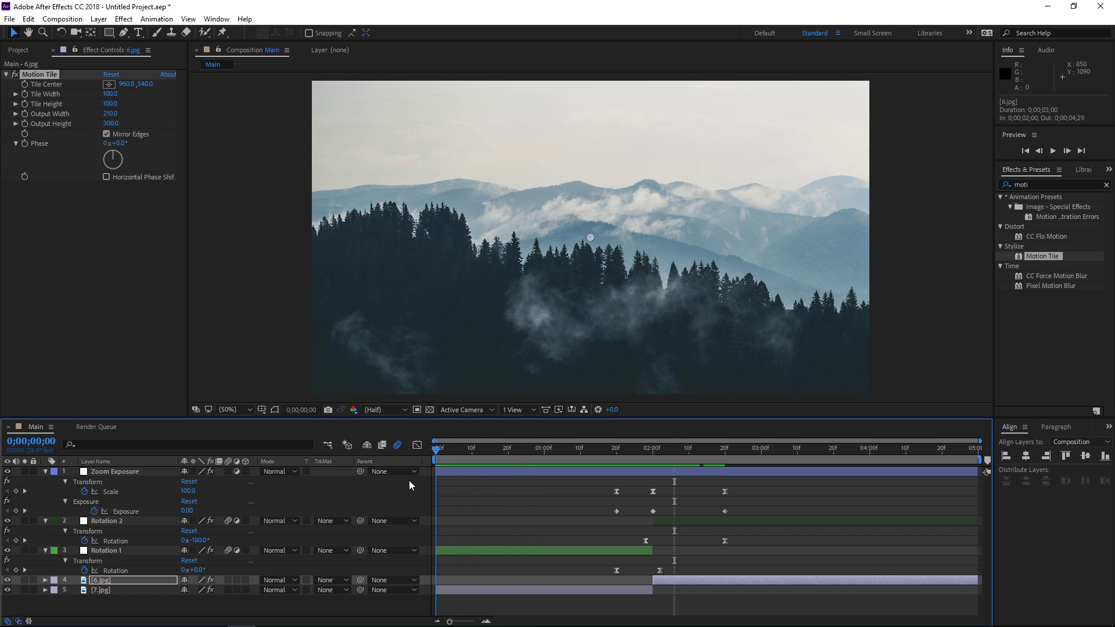